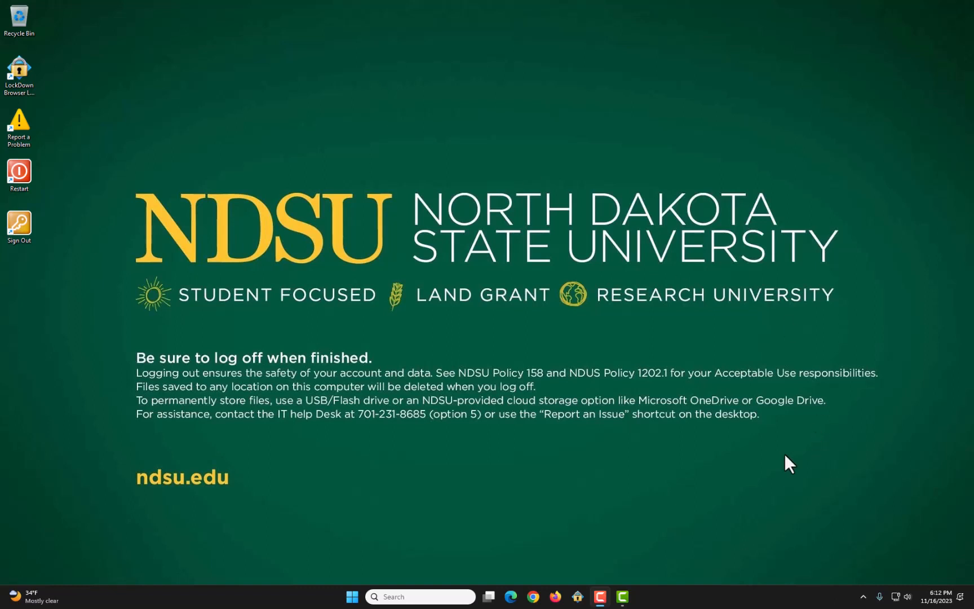
# Step: Switch to TechSmith Camtasia and look over the project file commands and the Favorites collection
pyautogui.click(620, 597)
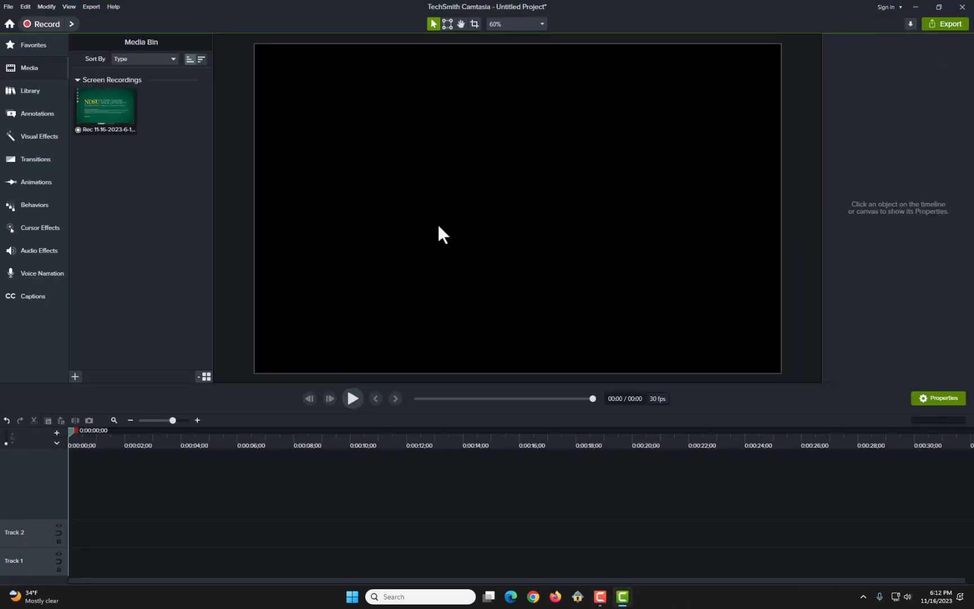
pyautogui.click(8, 6)
pyautogui.moveTo(21, 10)
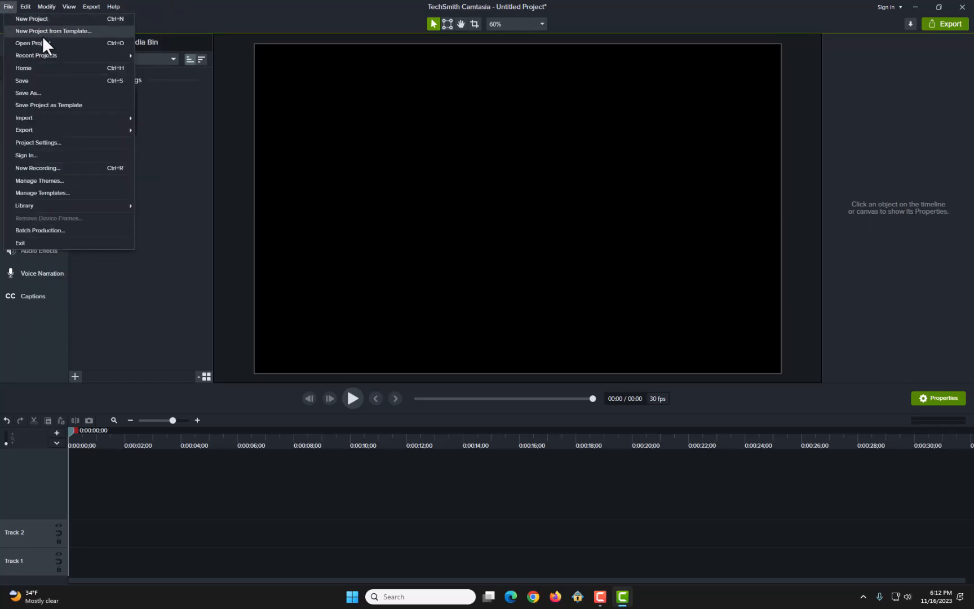
pyautogui.click(180, 299)
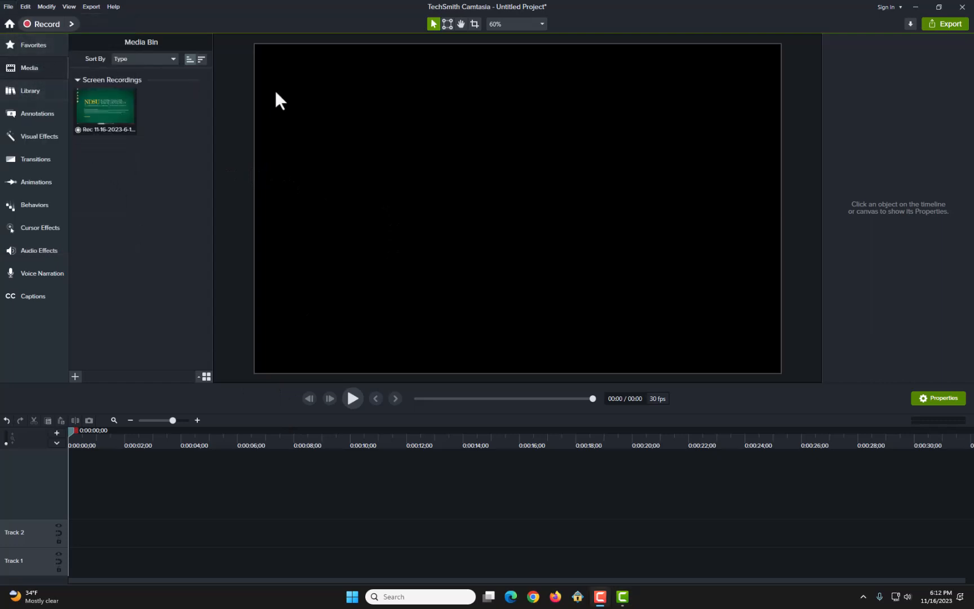
pyautogui.click(43, 44)
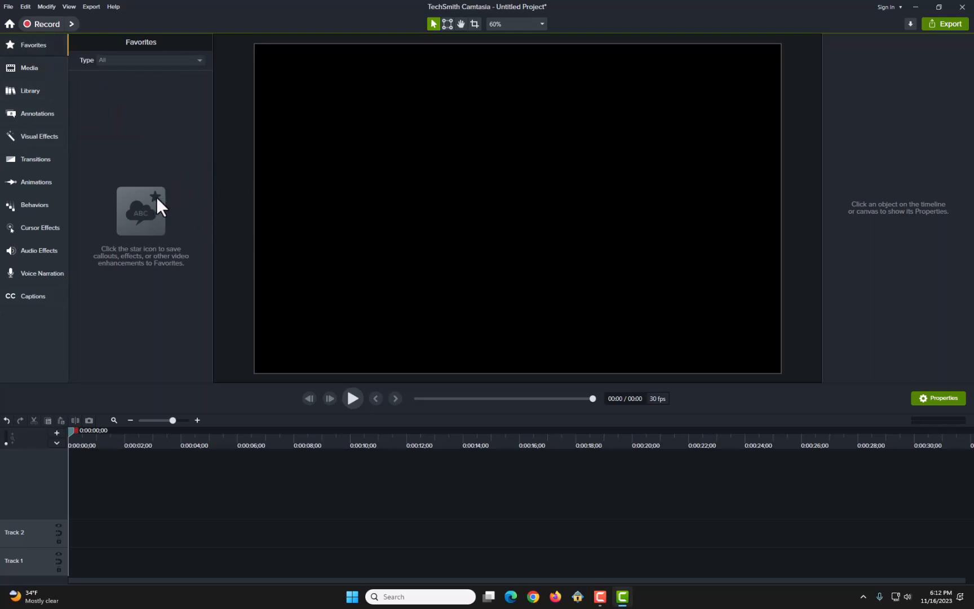
# Step: From the Media Bin, browse the files available for media import, then close the file browser without importing anything
pyautogui.click(27, 63)
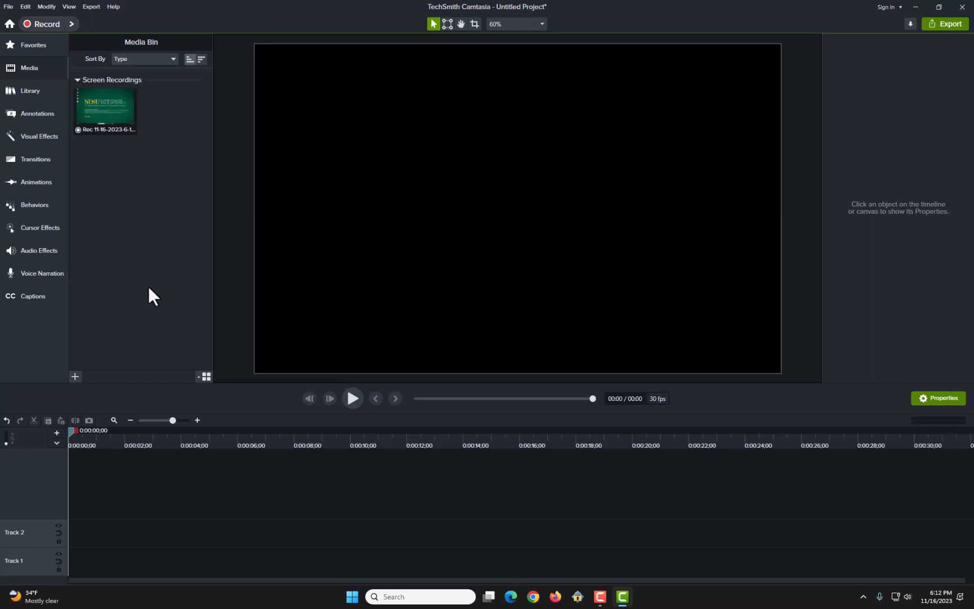
pyautogui.click(74, 378)
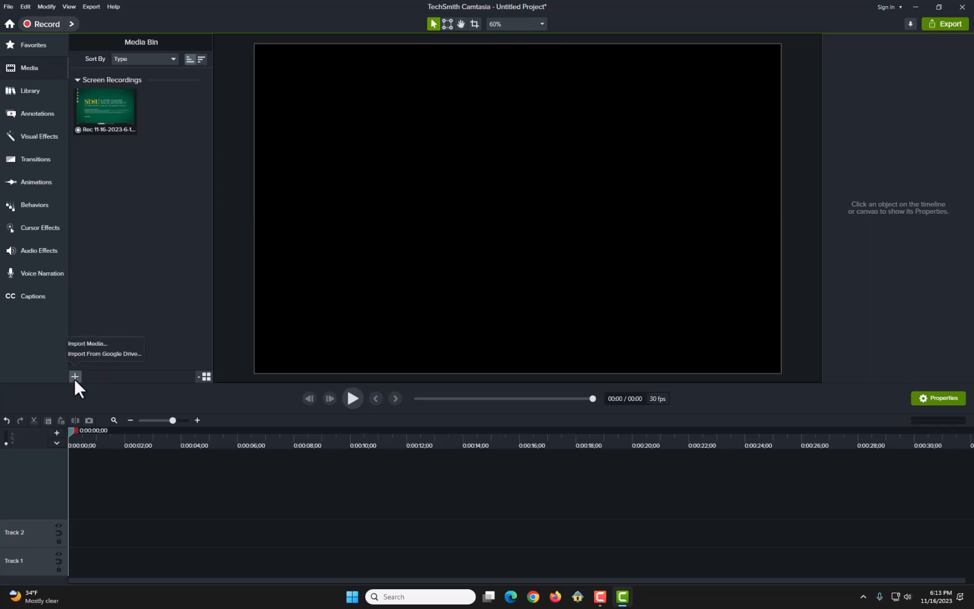
pyautogui.click(83, 343)
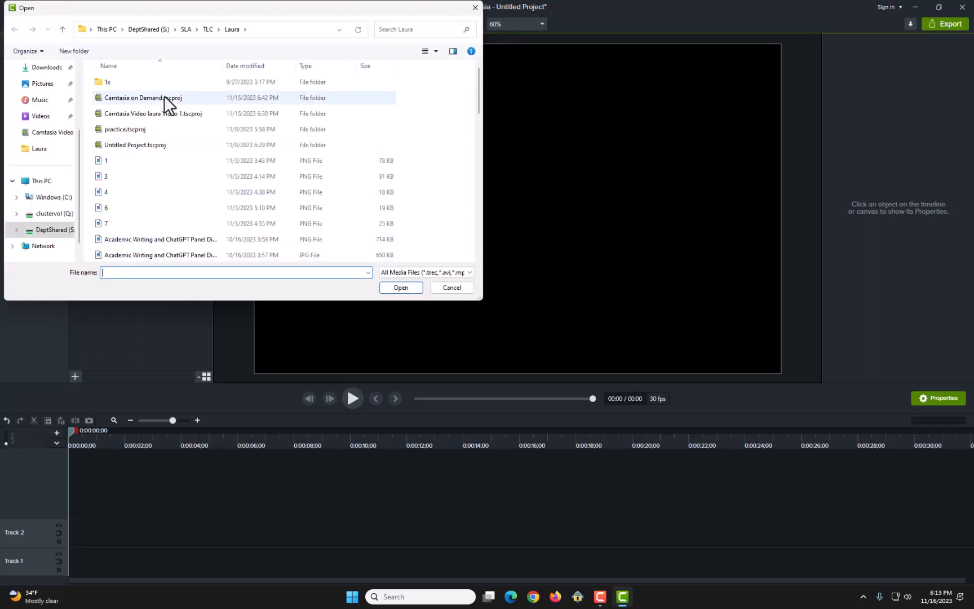
pyautogui.scroll(-6, 218, 137)
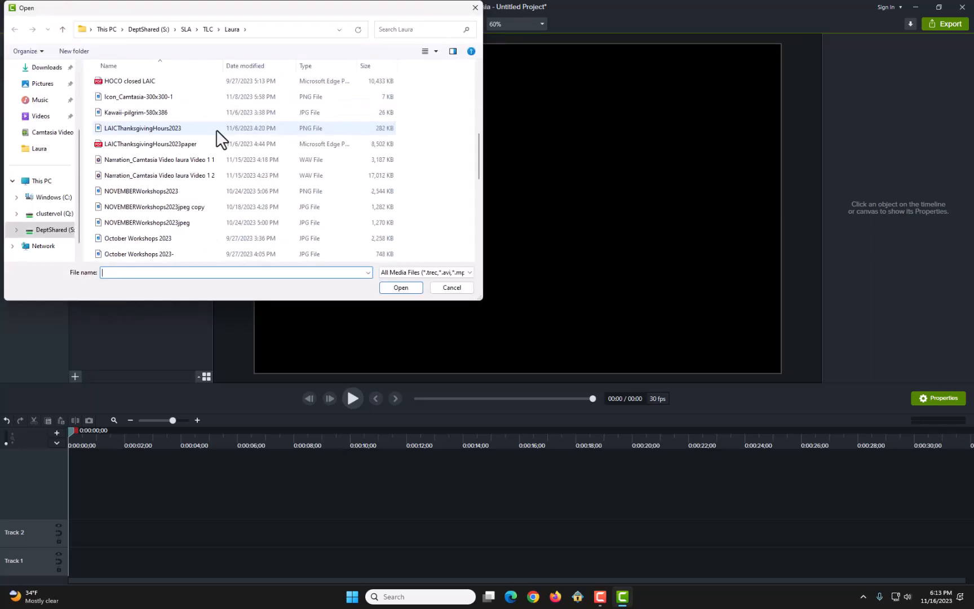
pyautogui.scroll(-10, 217, 138)
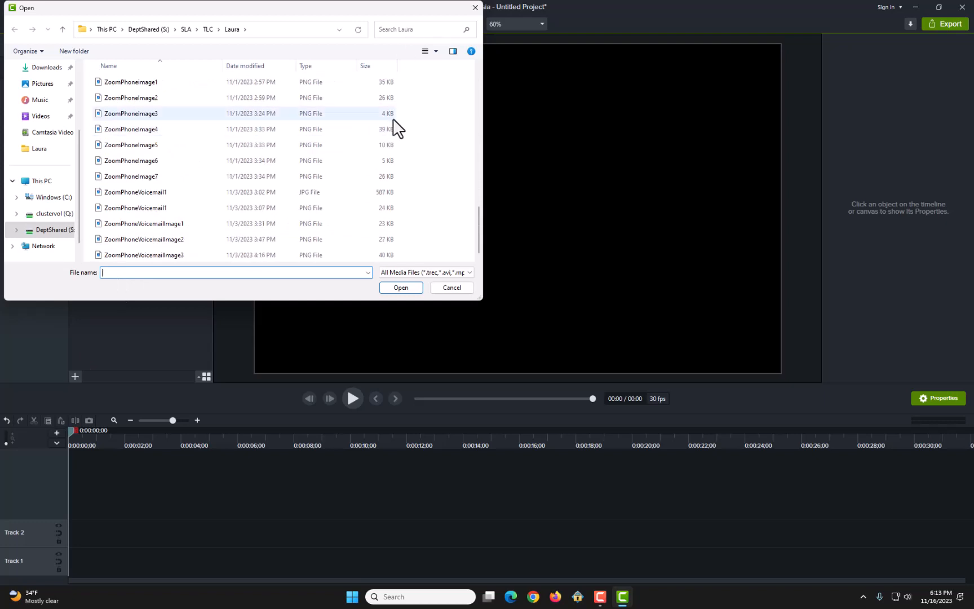
pyautogui.scroll(12, 360, 163)
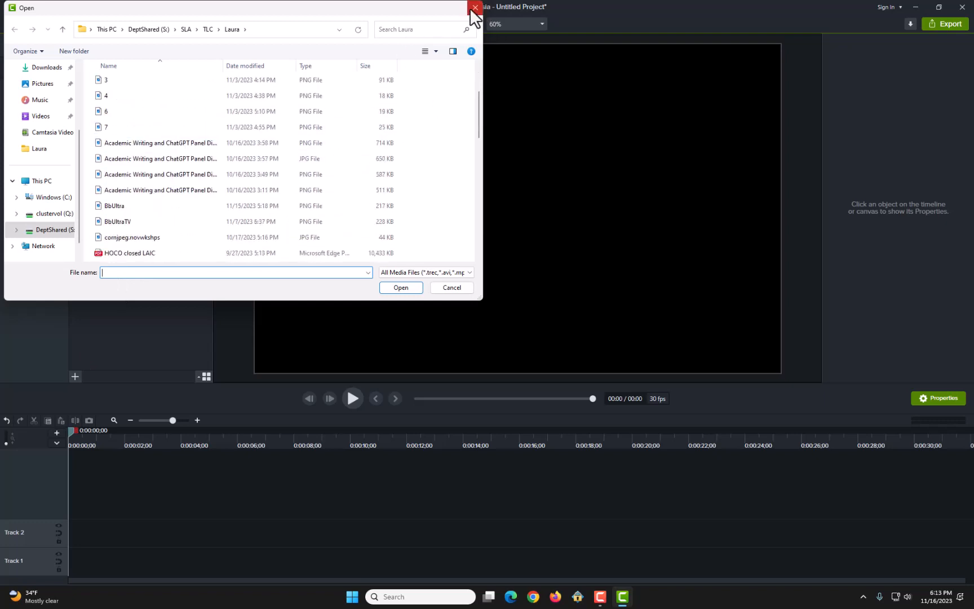
pyautogui.click(474, 7)
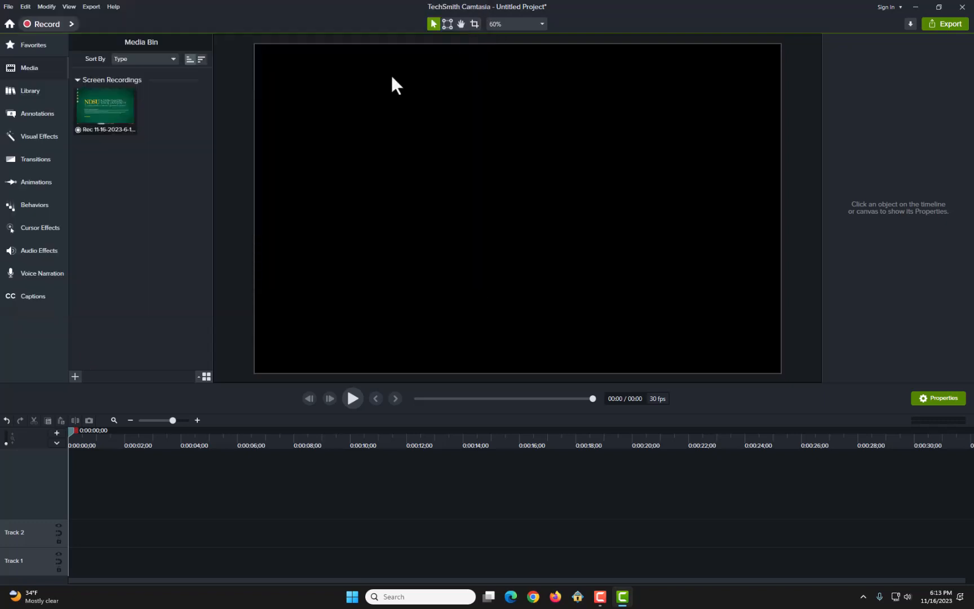
# Step: Browse importable media through the project's file commands, then dismiss the file browser without choosing a file
pyautogui.click(9, 5)
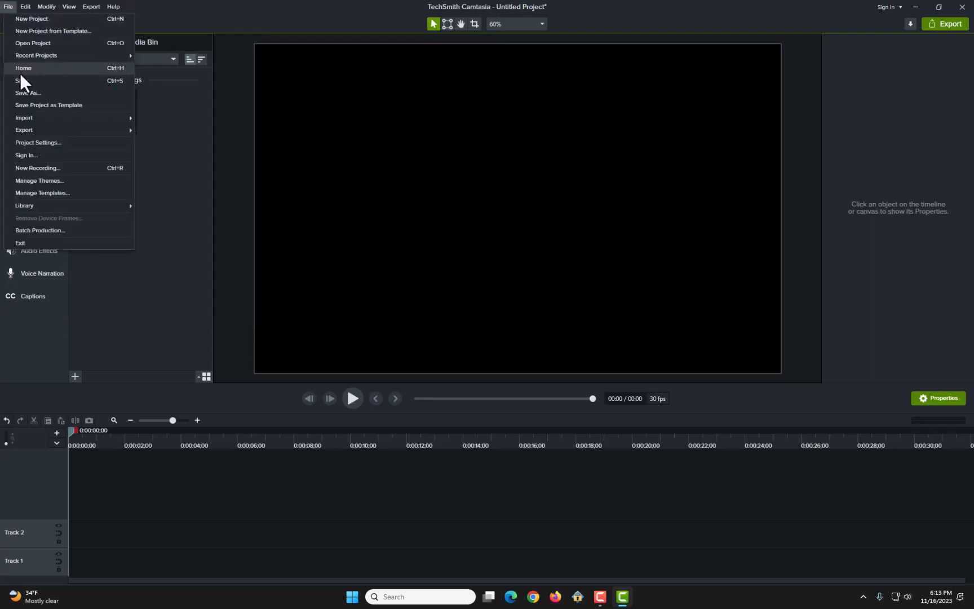
pyautogui.moveTo(38, 115)
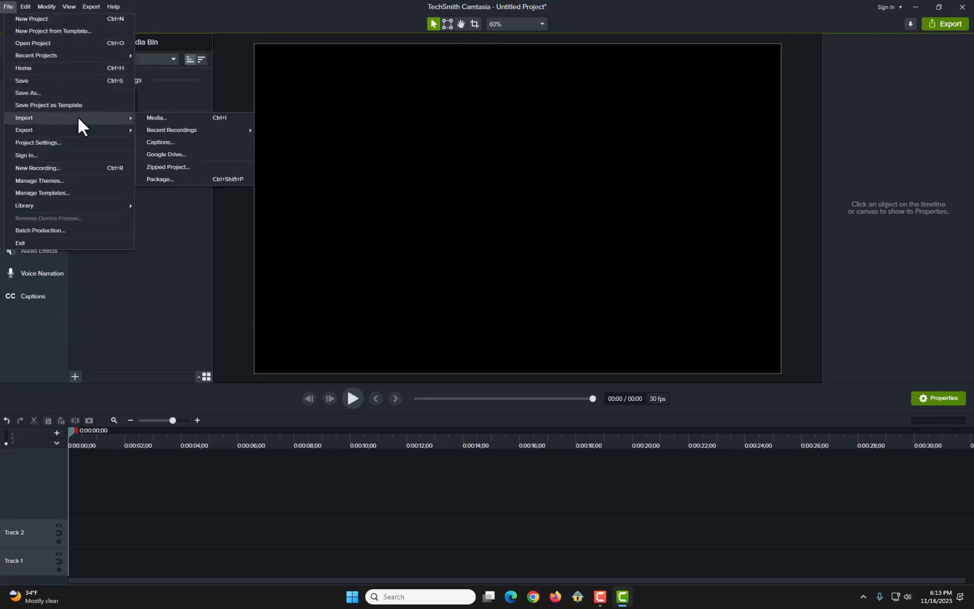
pyautogui.click(153, 117)
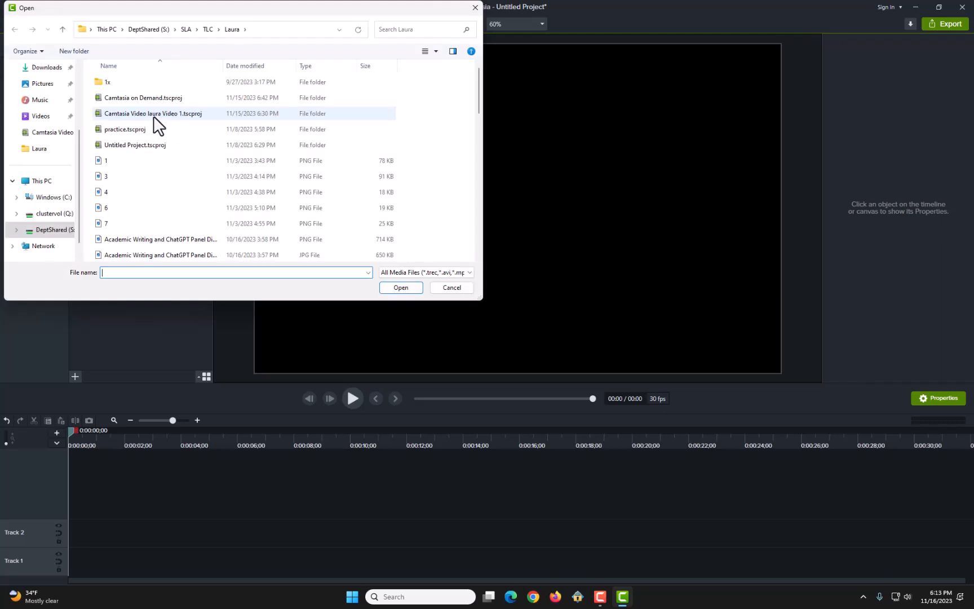
pyautogui.scroll(-10, 193, 142)
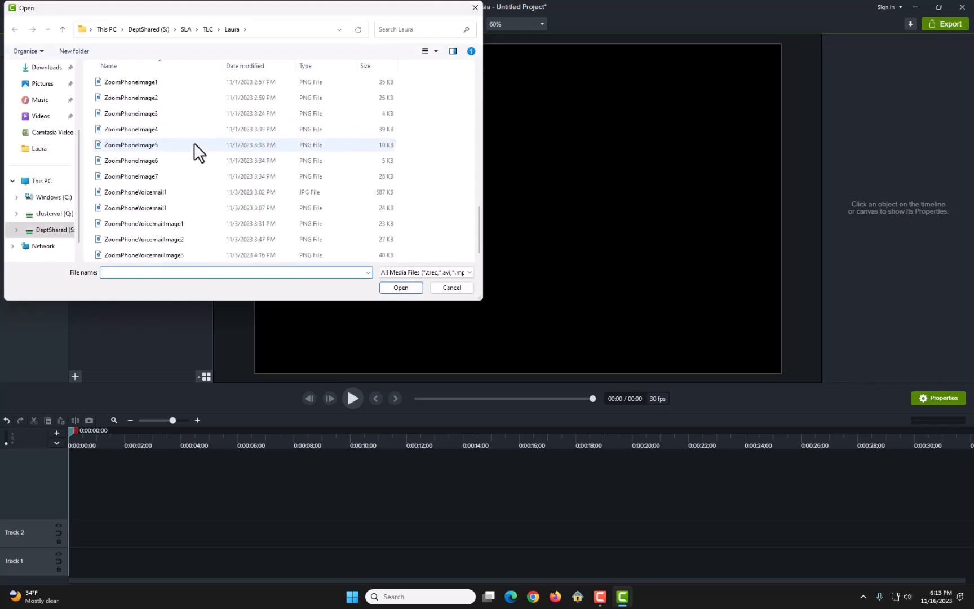
pyautogui.click(475, 8)
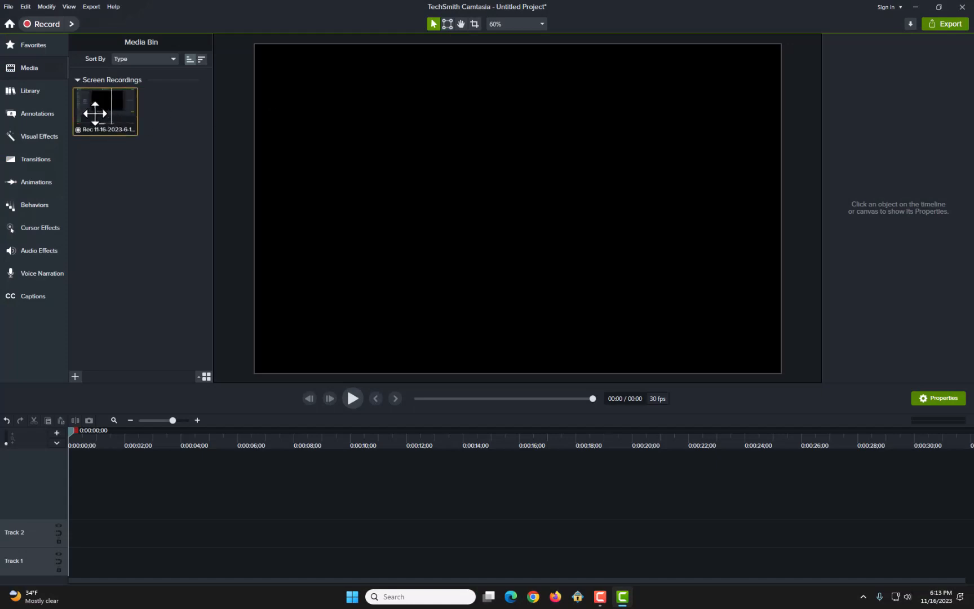
# Step: Examine the Camtasia 2023 library assets, expanding the Audio, Cursor Clicks and Icons & Glyphs folders
pyautogui.click(29, 91)
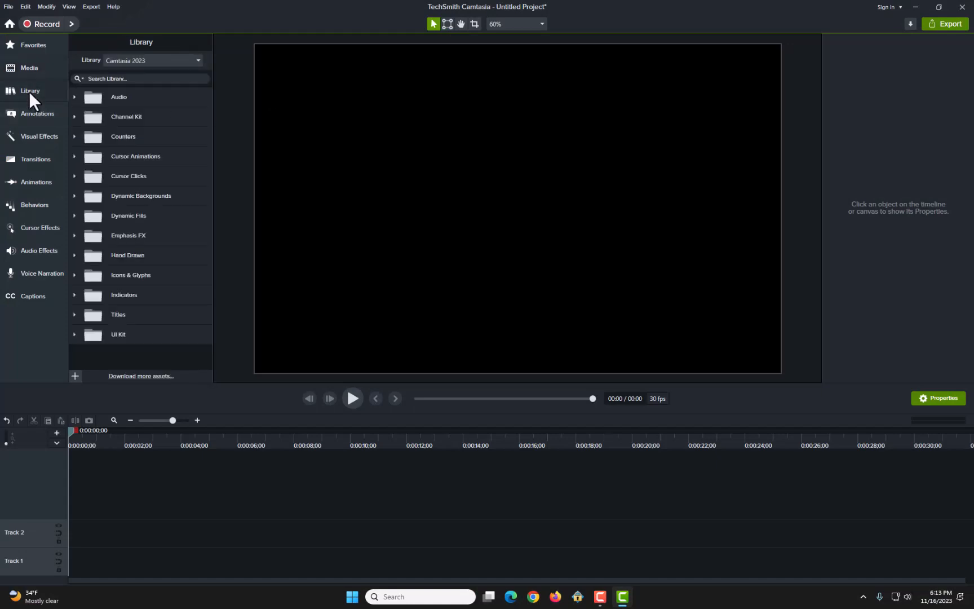
pyautogui.click(73, 96)
pyautogui.scroll(-2, 146, 195)
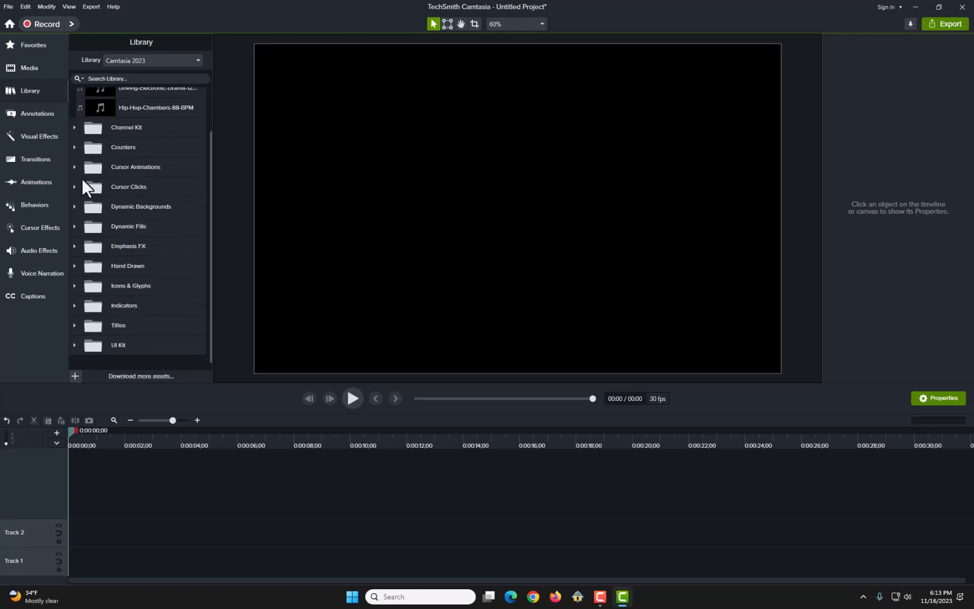
pyautogui.click(74, 186)
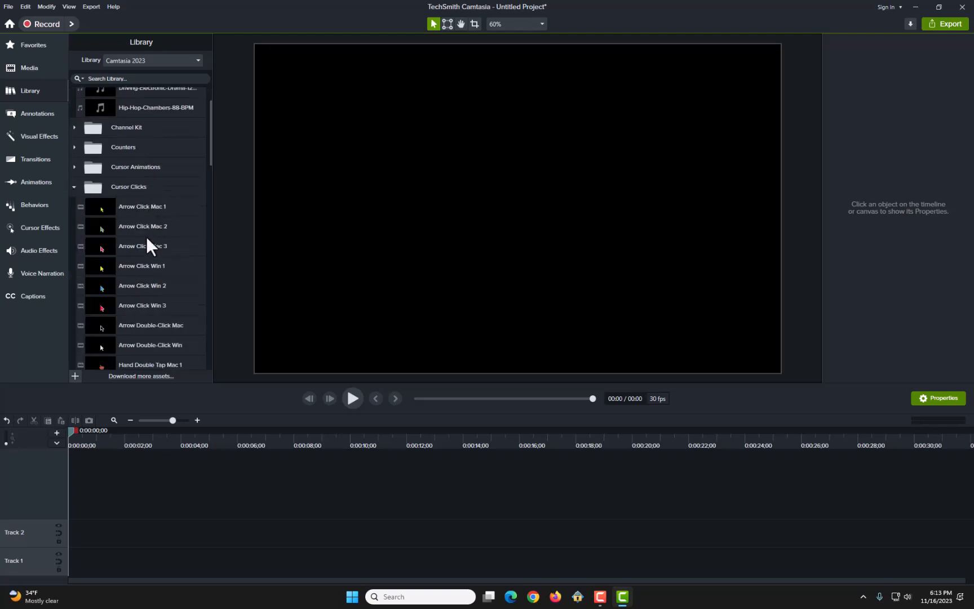
pyautogui.scroll(-11, 146, 235)
pyautogui.scroll(-18, 146, 236)
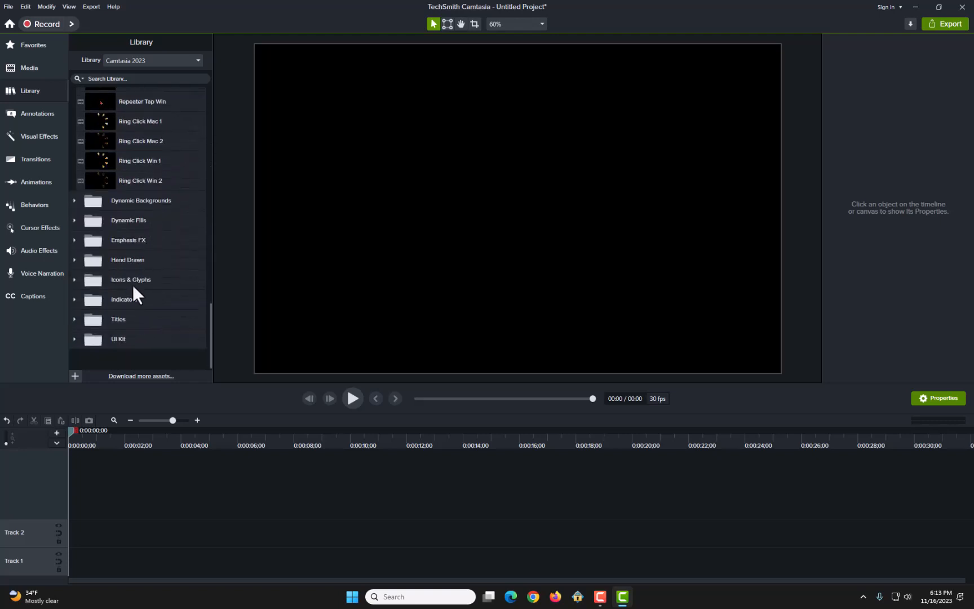
pyautogui.click(73, 279)
pyautogui.scroll(-14, 118, 257)
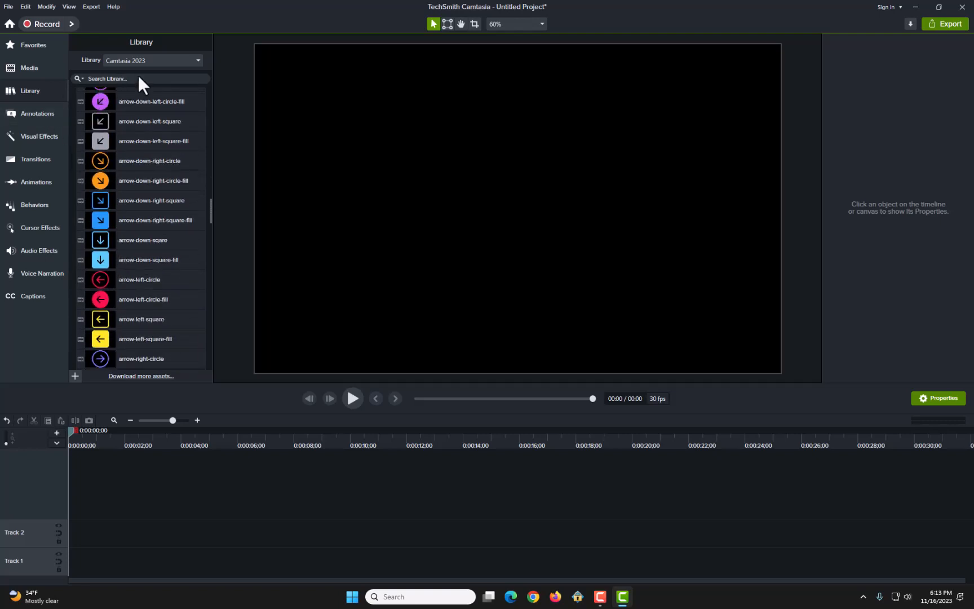
# Step: Review the annotation categories from Callouts through Arrows & Lines, Shapes and Sketch Motion to Keystroke Callouts
pyautogui.click(32, 113)
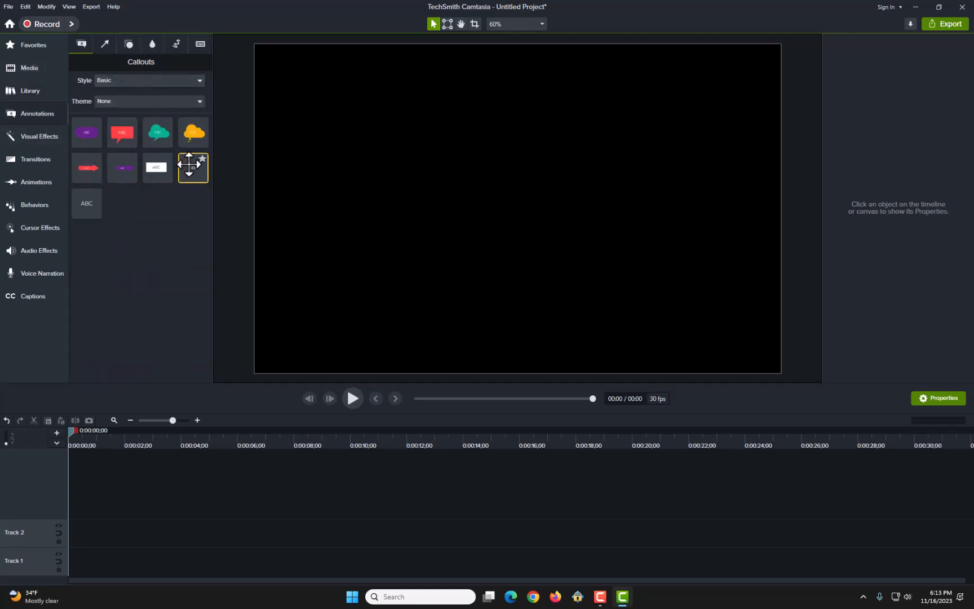
pyautogui.click(104, 45)
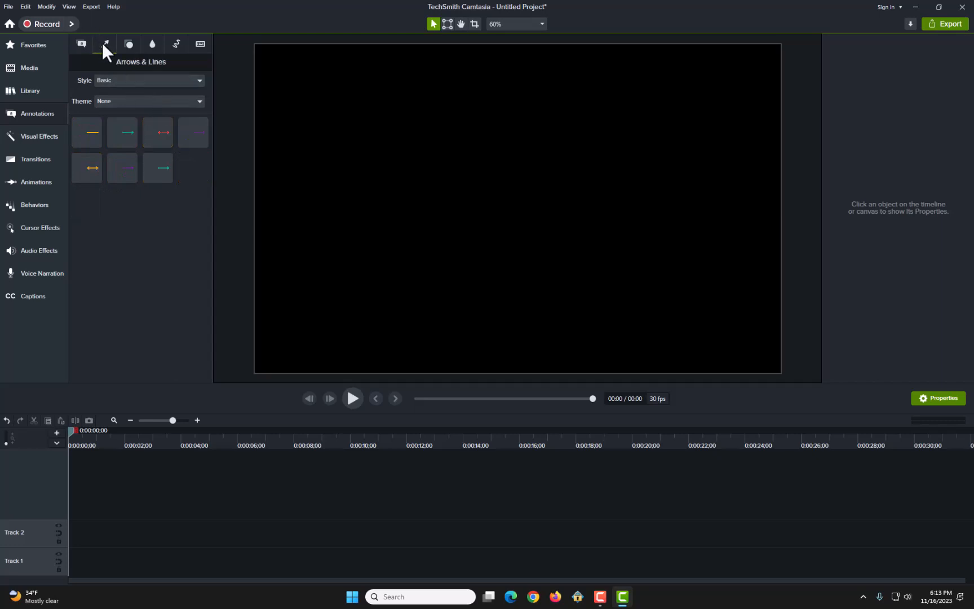
pyautogui.click(127, 43)
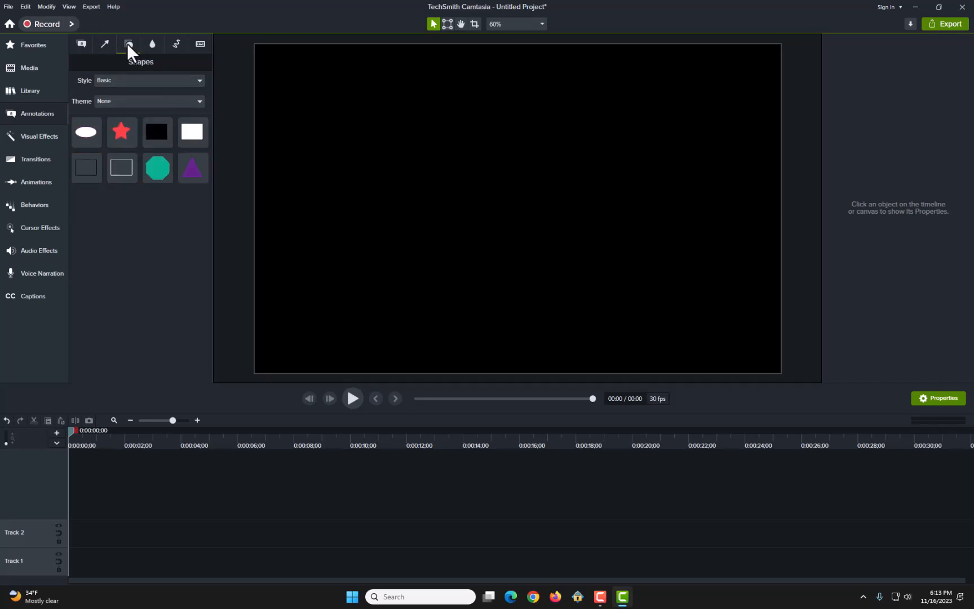
pyautogui.click(156, 44)
pyautogui.click(173, 43)
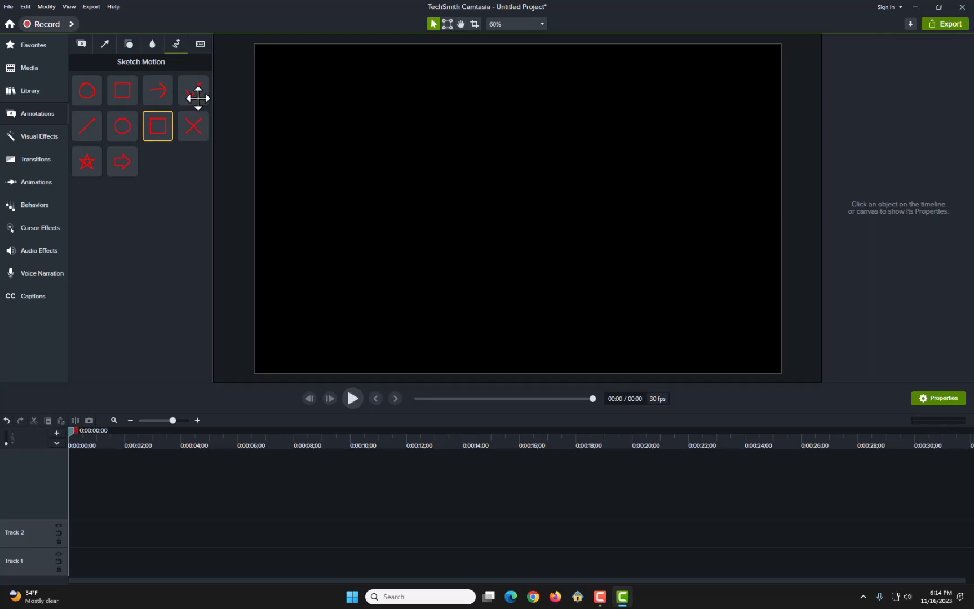
pyautogui.click(203, 49)
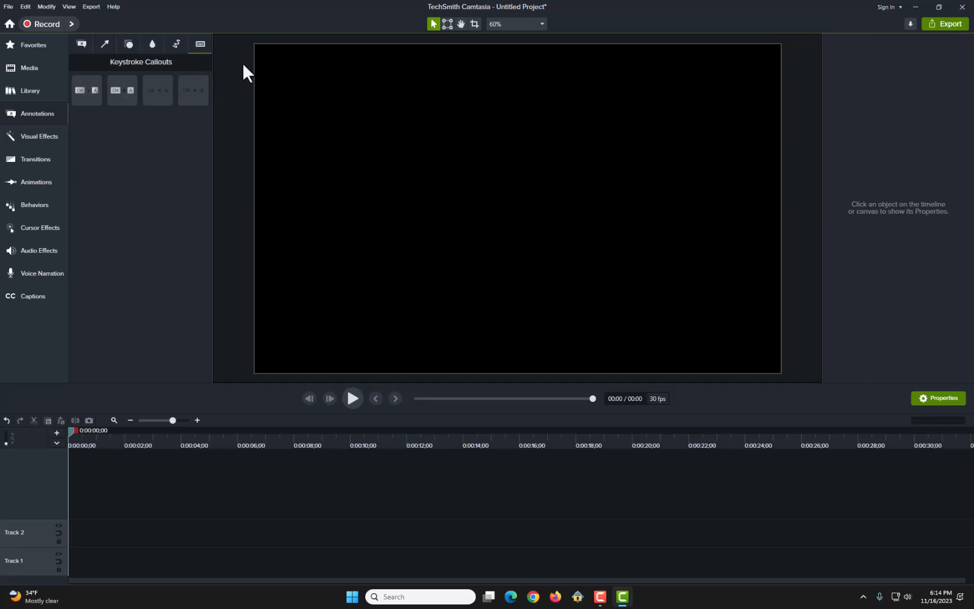
# Step: Look through the full collection of available visual effects
pyautogui.click(30, 137)
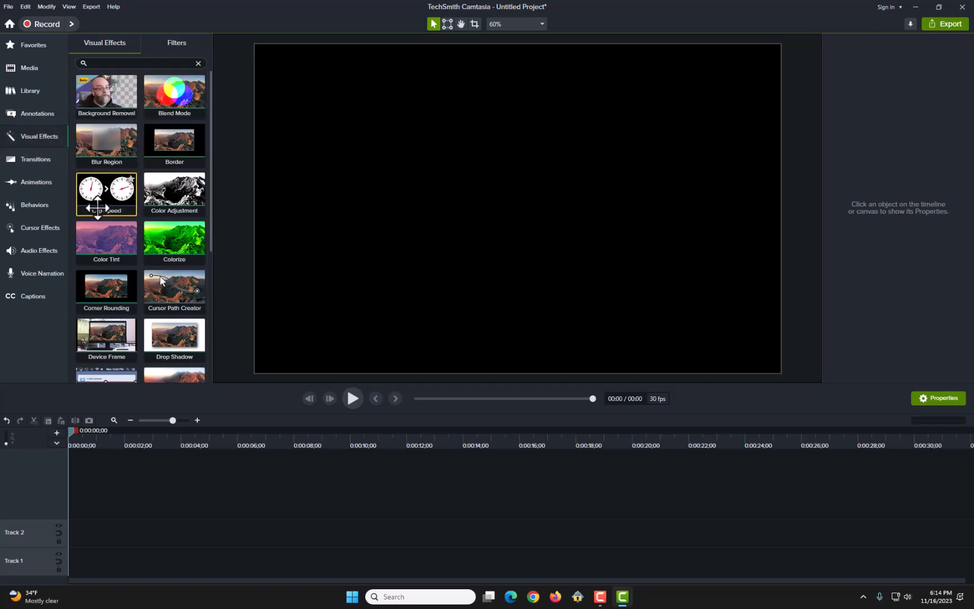
pyautogui.scroll(-4, 103, 206)
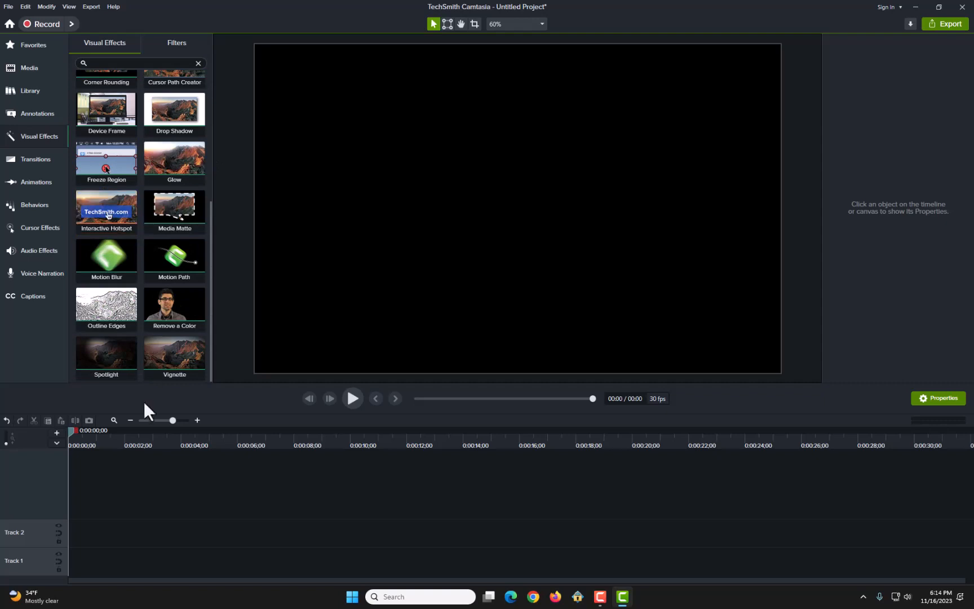
pyautogui.scroll(3, 152, 293)
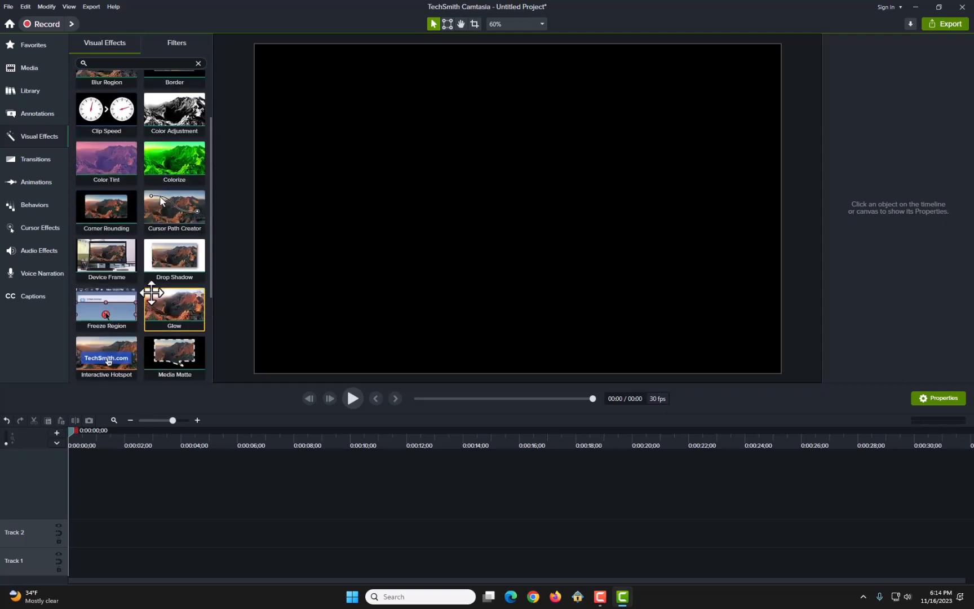
# Step: Look through the available transitions of all types, and view the Zoom-n-Pan options and animation presets
pyautogui.click(35, 161)
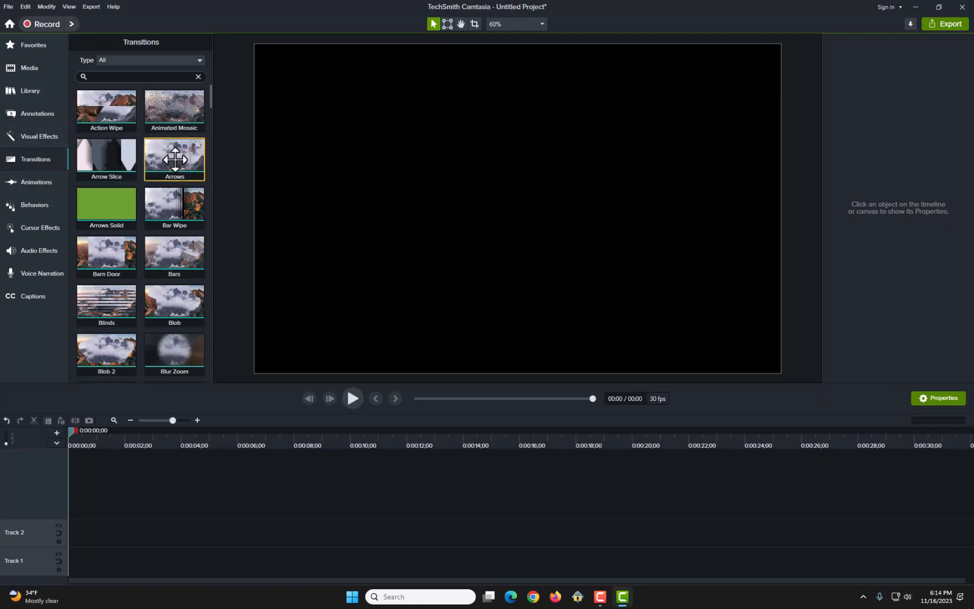
pyautogui.scroll(-1, 149, 259)
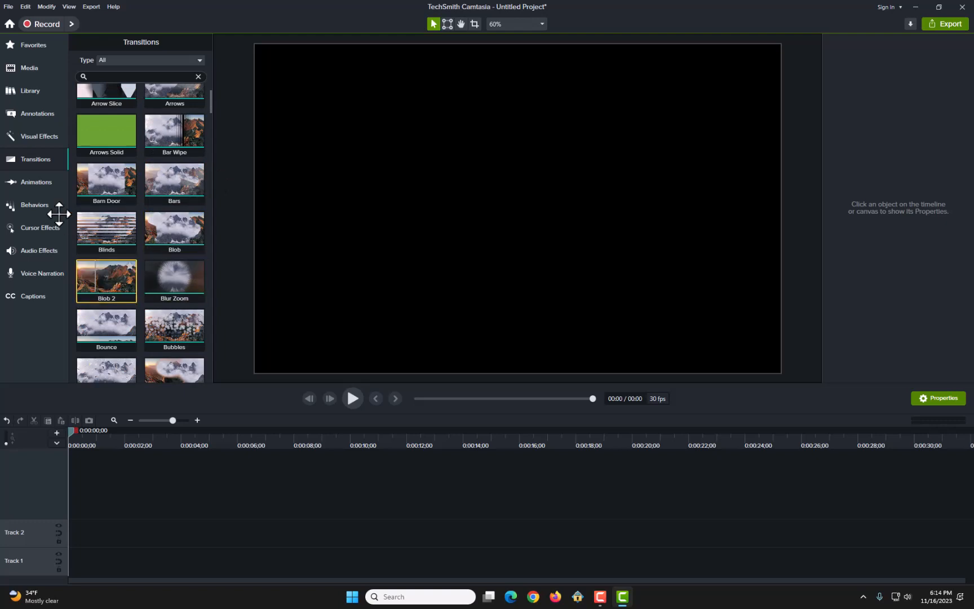
pyautogui.click(22, 182)
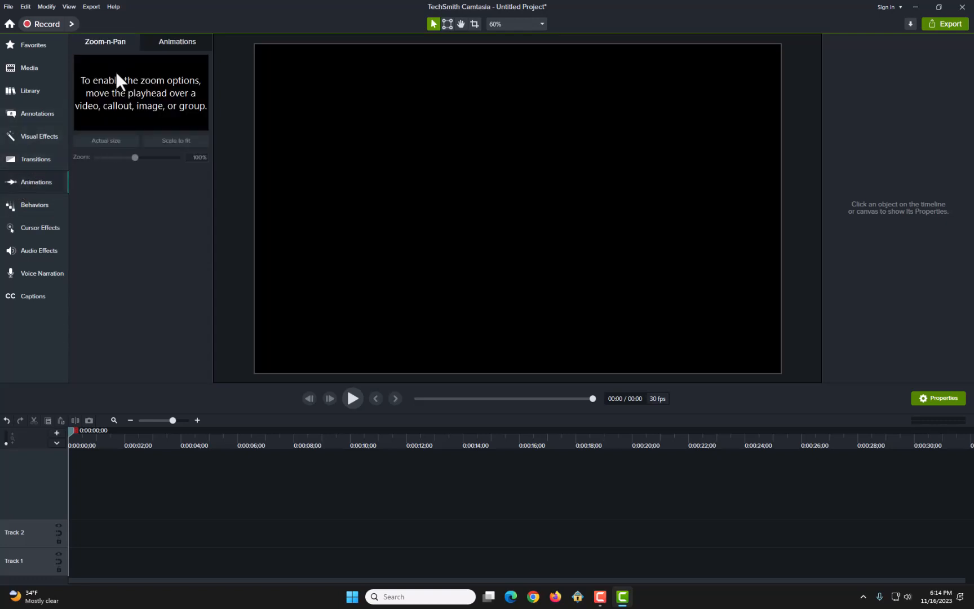
pyautogui.click(174, 44)
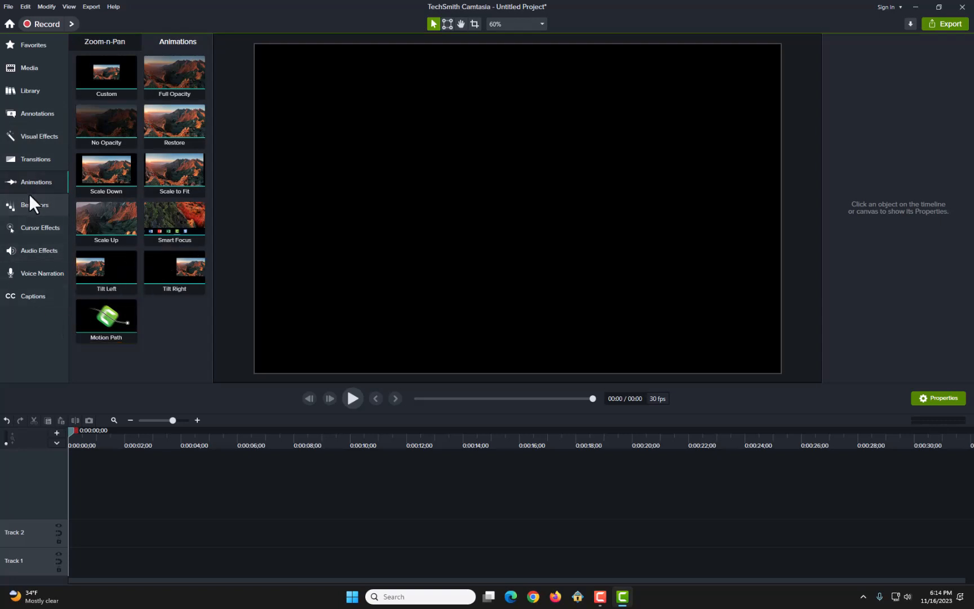
# Step: View the available text behaviors and the cursor effects
pyautogui.click(38, 205)
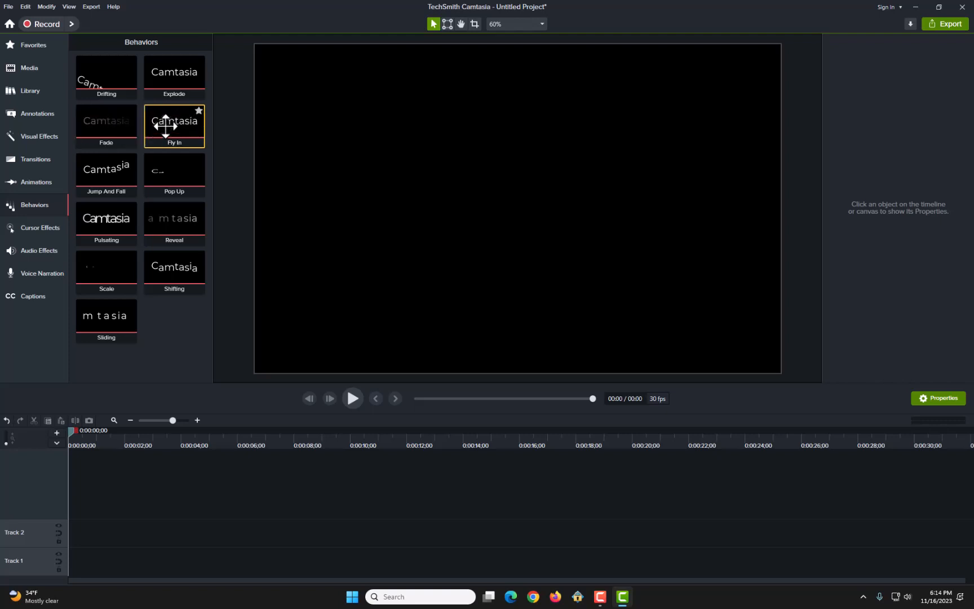
pyautogui.click(22, 229)
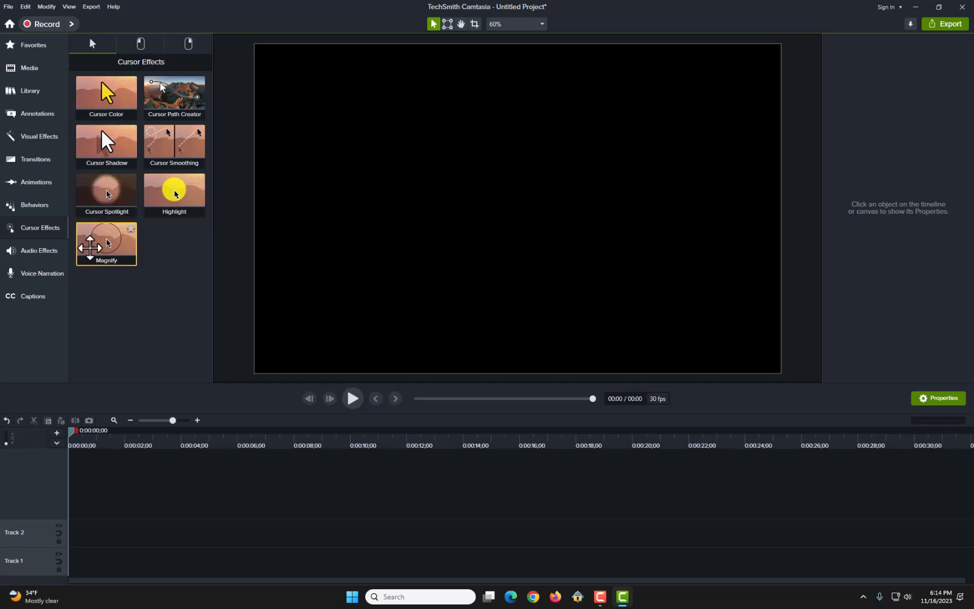
# Step: View the audio effects, the voice narration options and the captions tools
pyautogui.click(35, 251)
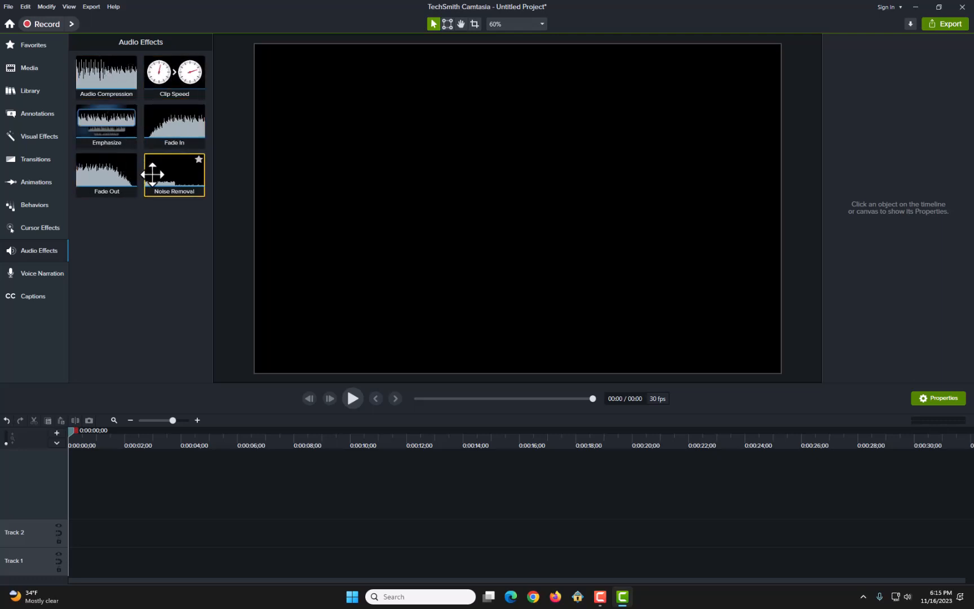
pyautogui.click(33, 272)
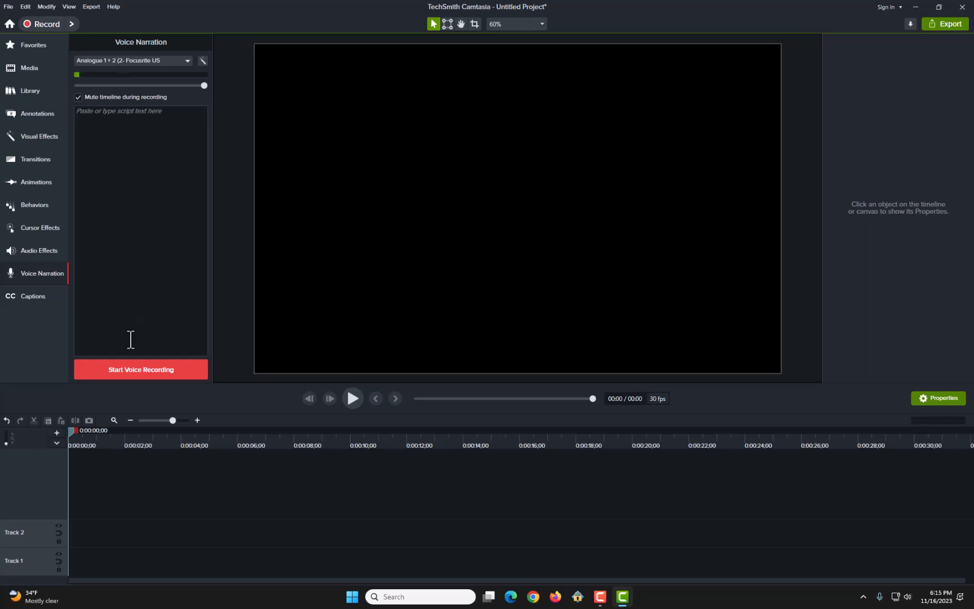
pyautogui.click(37, 297)
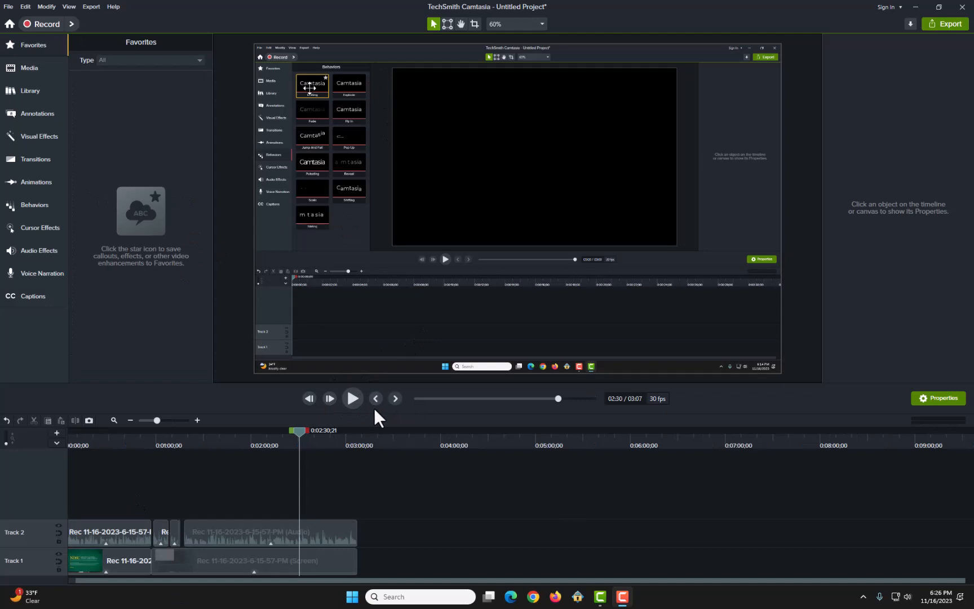
# Step: Step the playhead backward by frames and scrub it along the timeline to about 0:02:09
pyautogui.doubleClick(309, 397)
pyautogui.moveTo(297, 429); pyautogui.dragTo(335, 441)
pyautogui.moveTo(268, 450); pyautogui.dragTo(266, 480)
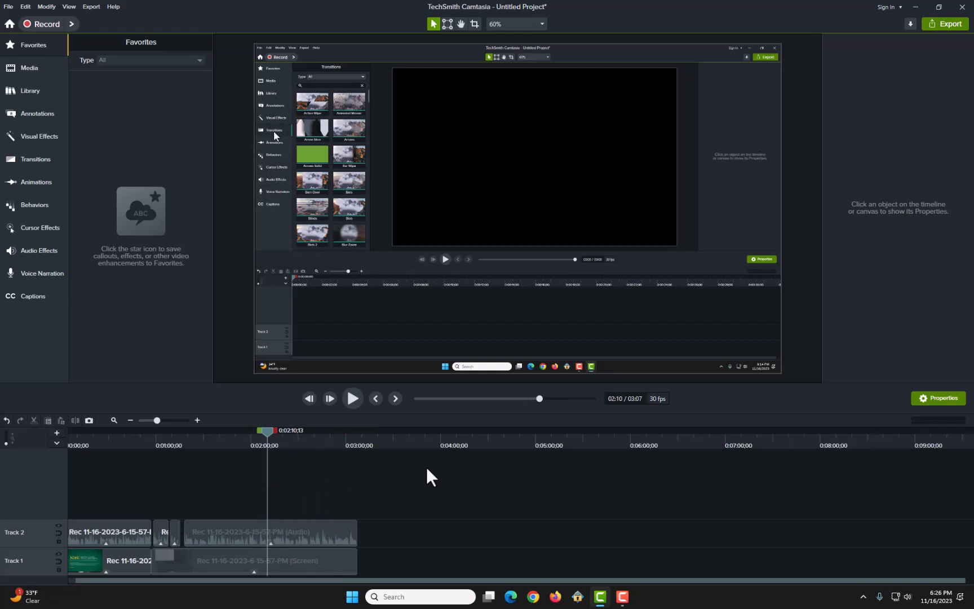
pyautogui.moveTo(268, 432); pyautogui.dragTo(276, 476)
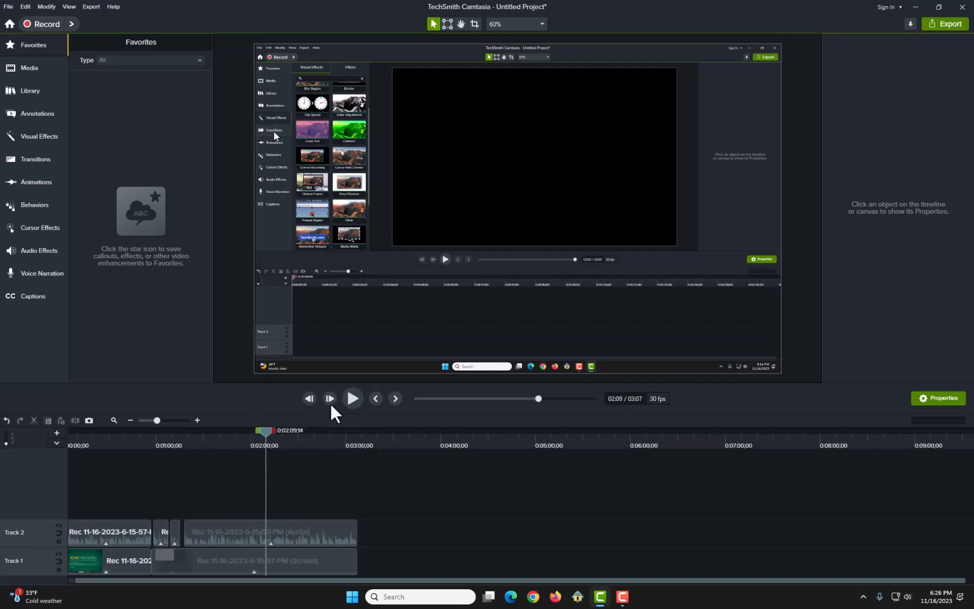
# Step: Step the playhead one frame forward and jump between clip boundaries, back to 0:00:57;00 and forward to the timeline's end
pyautogui.click(329, 398)
pyautogui.click(395, 400)
pyautogui.click(374, 398)
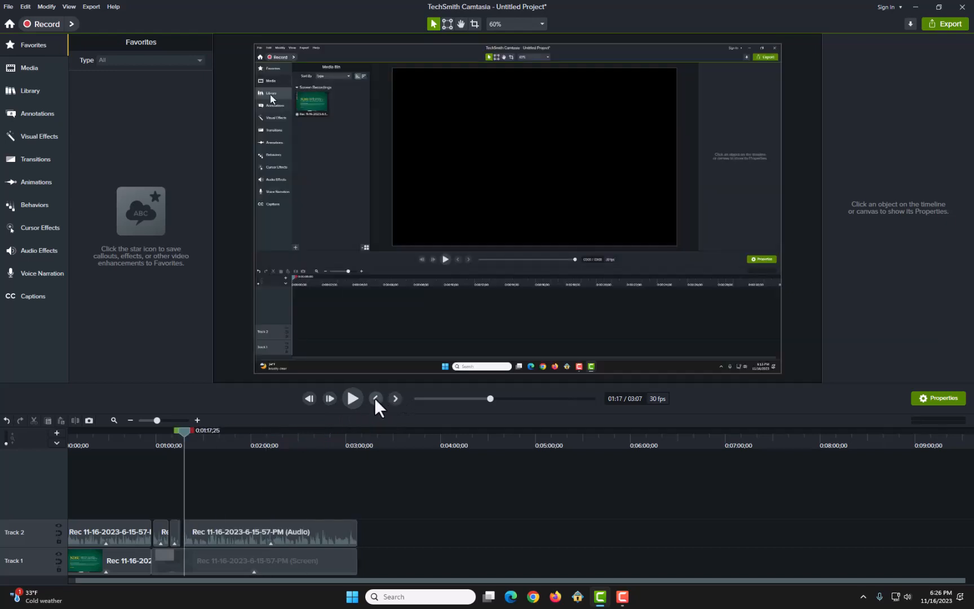
pyautogui.click(374, 397)
pyautogui.click(374, 398)
pyautogui.click(374, 397)
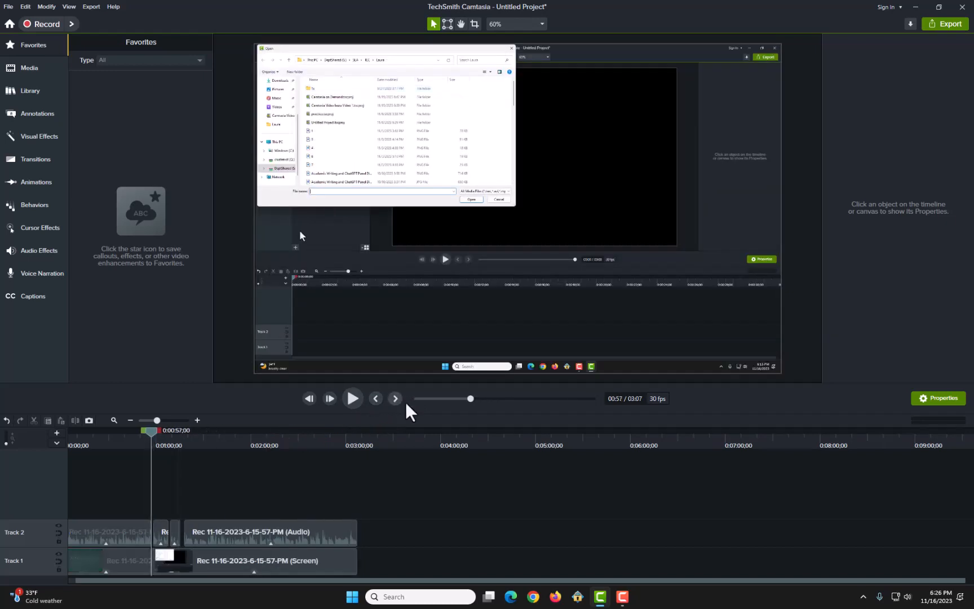
pyautogui.click(396, 400)
pyautogui.click(396, 400)
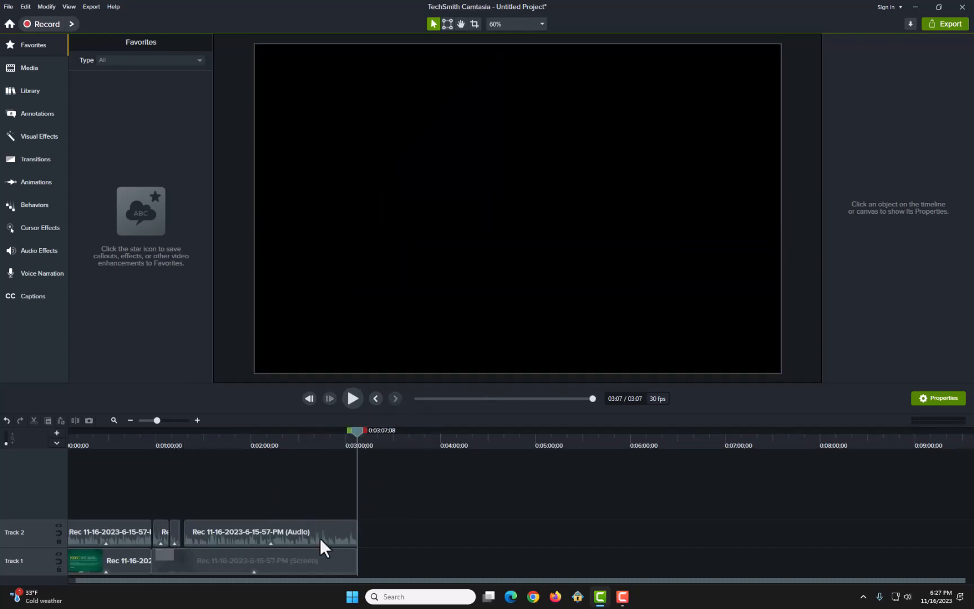
# Step: Split the last audio clip on Track 2 at 0:02:24;08 and try moving its second piece
pyautogui.click(308, 439)
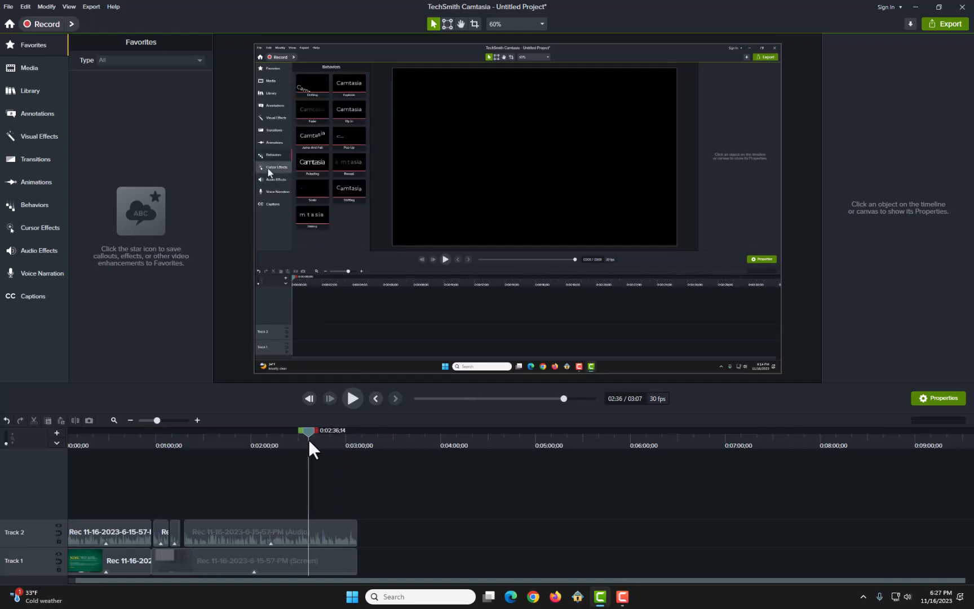
pyautogui.moveTo(308, 439); pyautogui.dragTo(289, 446)
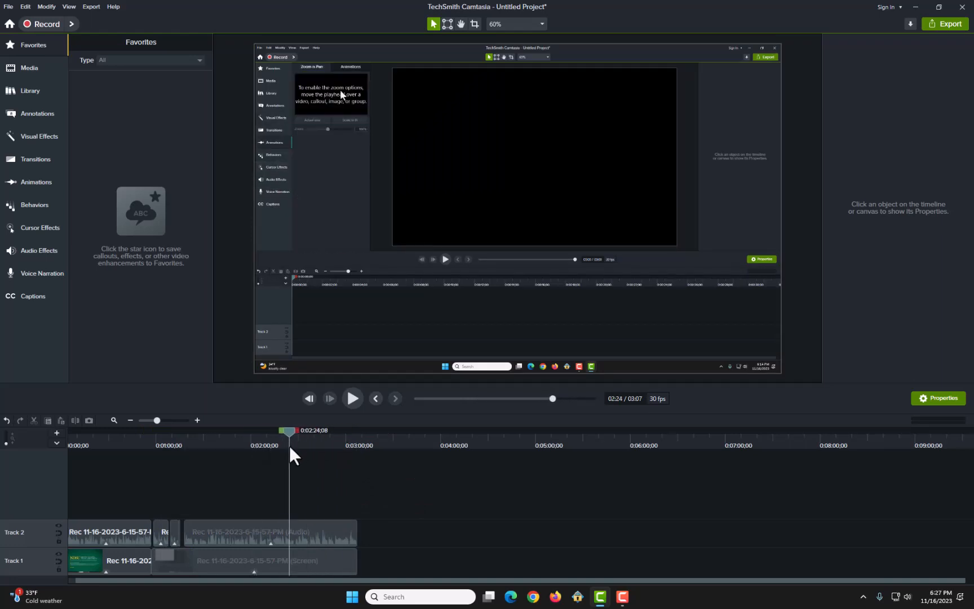
pyautogui.click(305, 527)
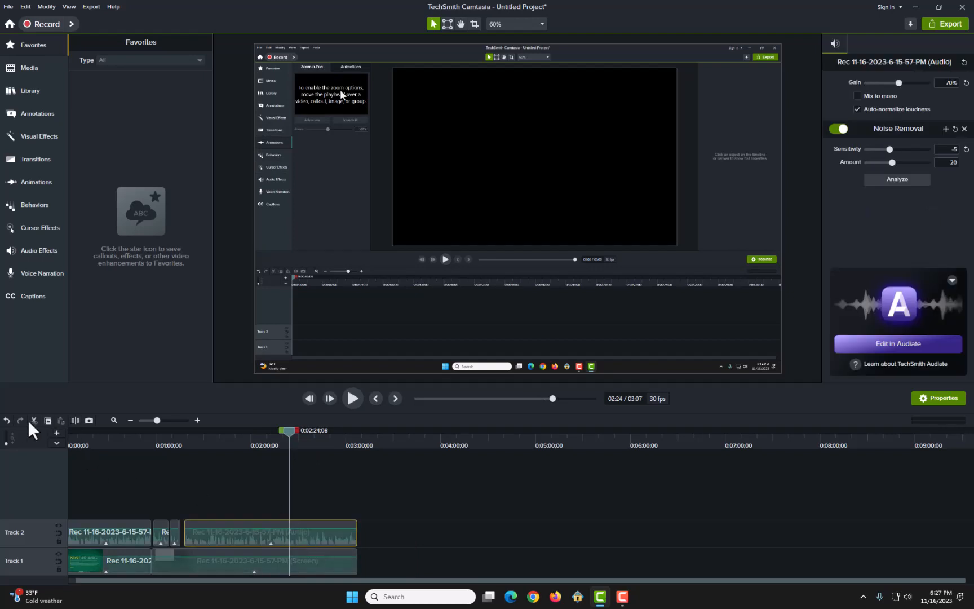
pyautogui.click(72, 421)
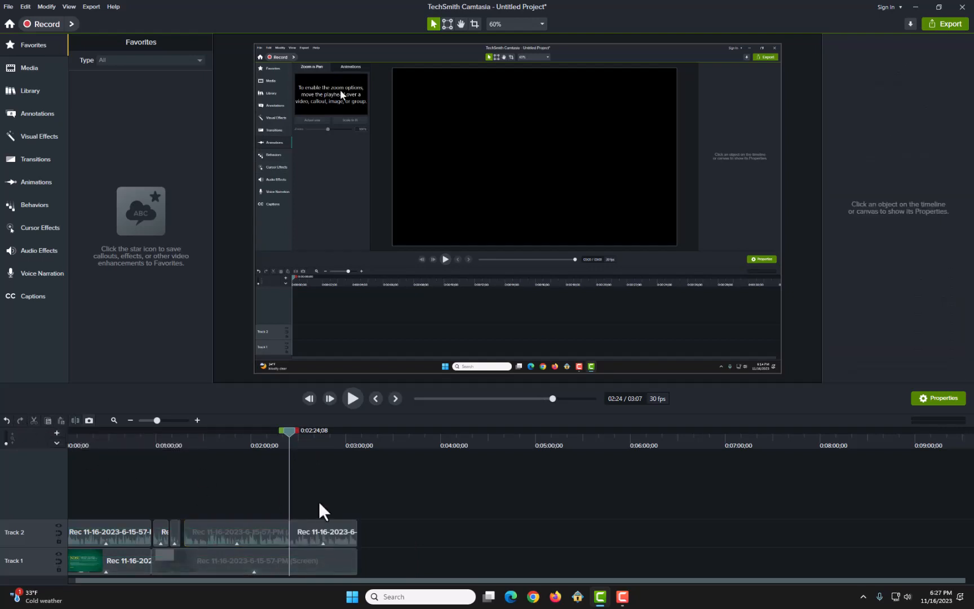
pyautogui.moveTo(319, 530)
pyautogui.mouseDown()
pyautogui.moveTo(320, 514)
pyautogui.moveTo(214, 501)
pyautogui.moveTo(362, 547)
pyautogui.moveTo(323, 541)
pyautogui.moveTo(413, 547)
pyautogui.moveTo(331, 545)
pyautogui.mouseUp()
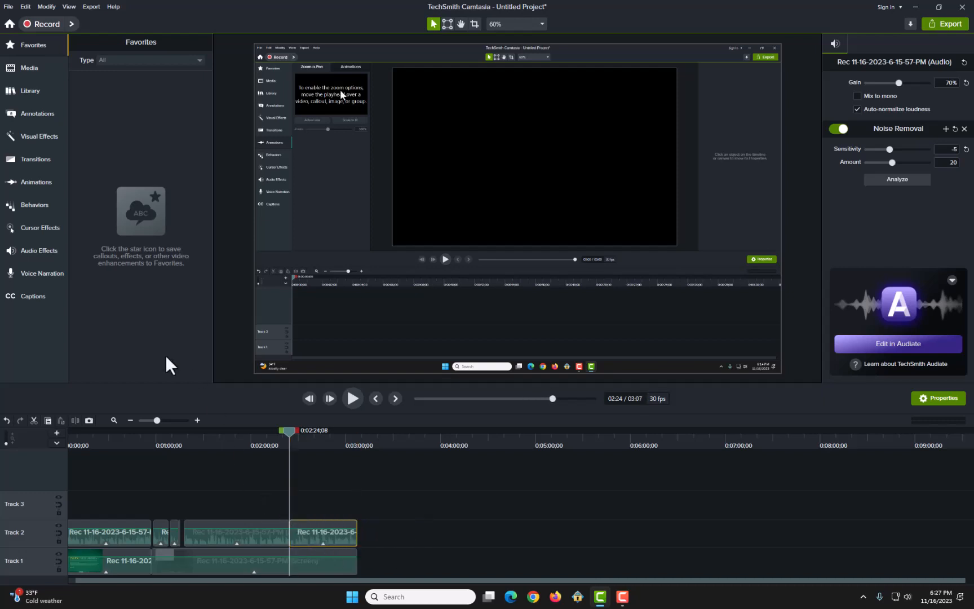
# Step: Undo the piece's move and the split of the last audio clip, and deselect the clip
pyautogui.click(8, 418)
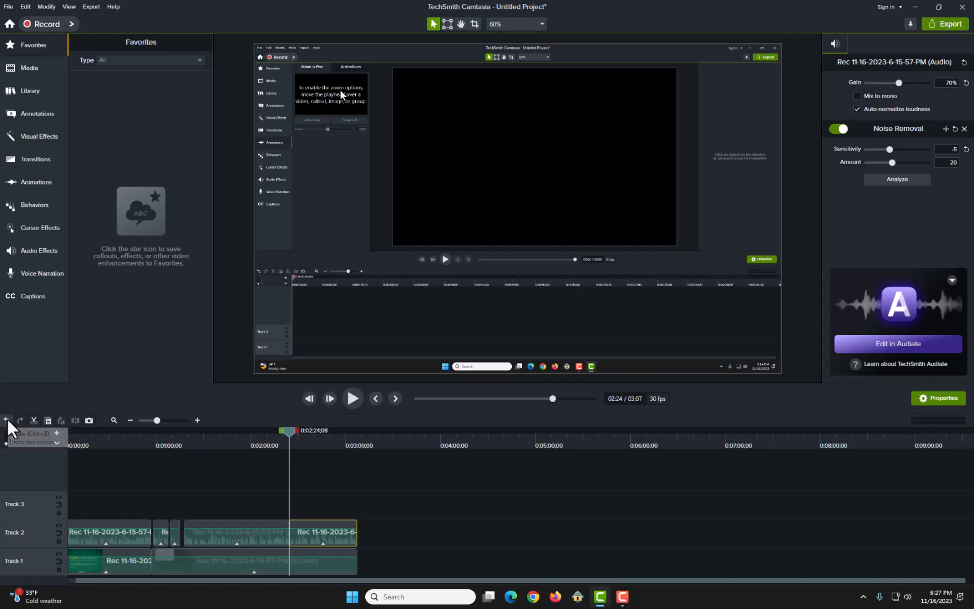
pyautogui.click(8, 419)
pyautogui.click(8, 418)
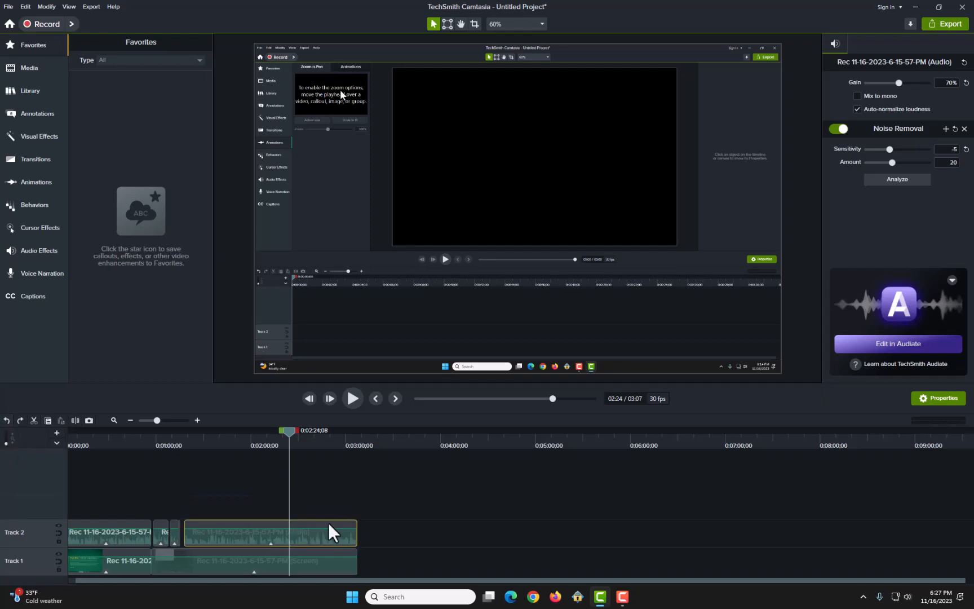
pyautogui.click(443, 535)
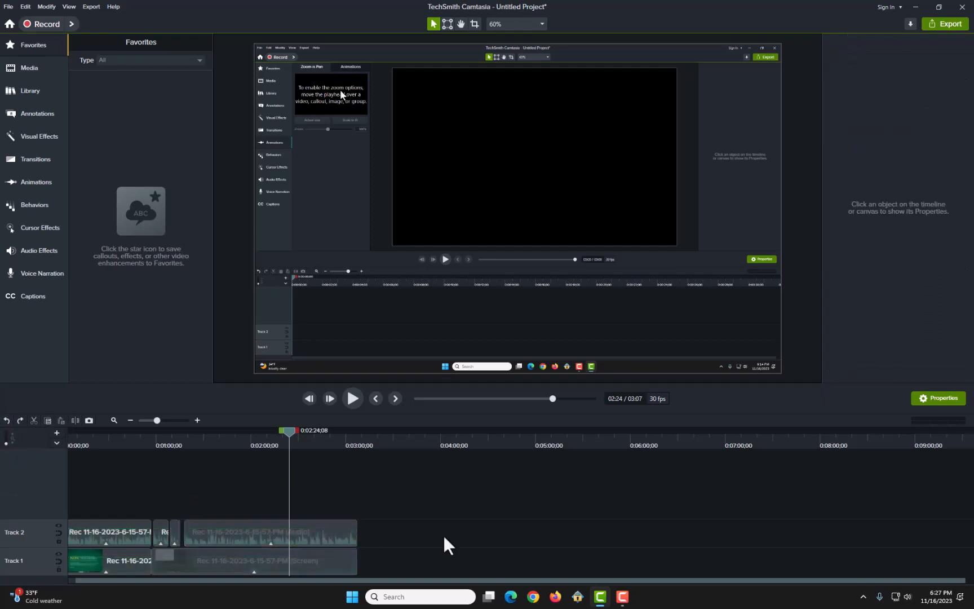
# Step: Try splitting the last Track 2 audio clip at 0:02:06;28 and deleting the part after the cut, and undo both edits
pyautogui.moveTo(289, 529); pyautogui.dragTo(269, 529)
pyautogui.click(268, 531)
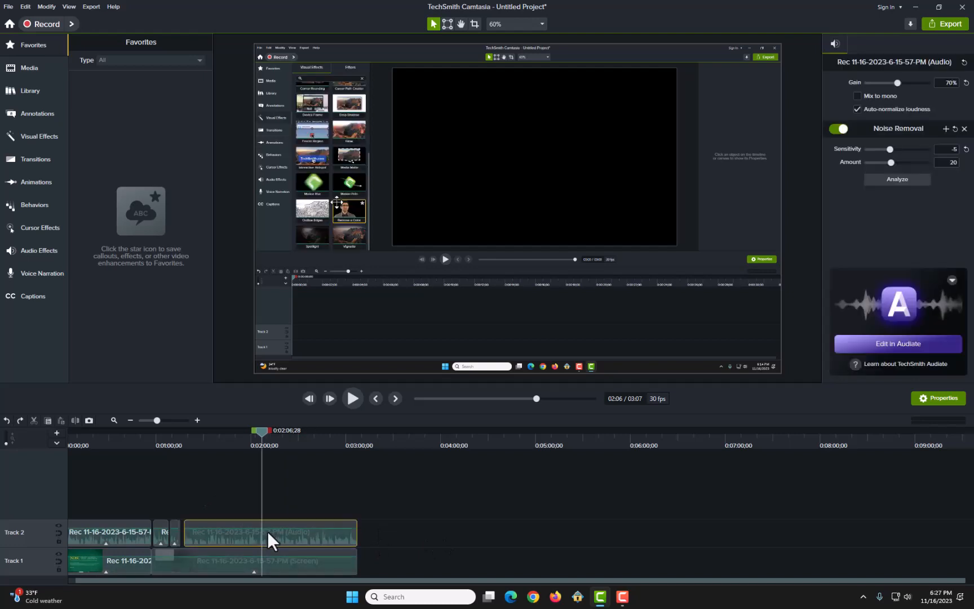
pyautogui.click(75, 421)
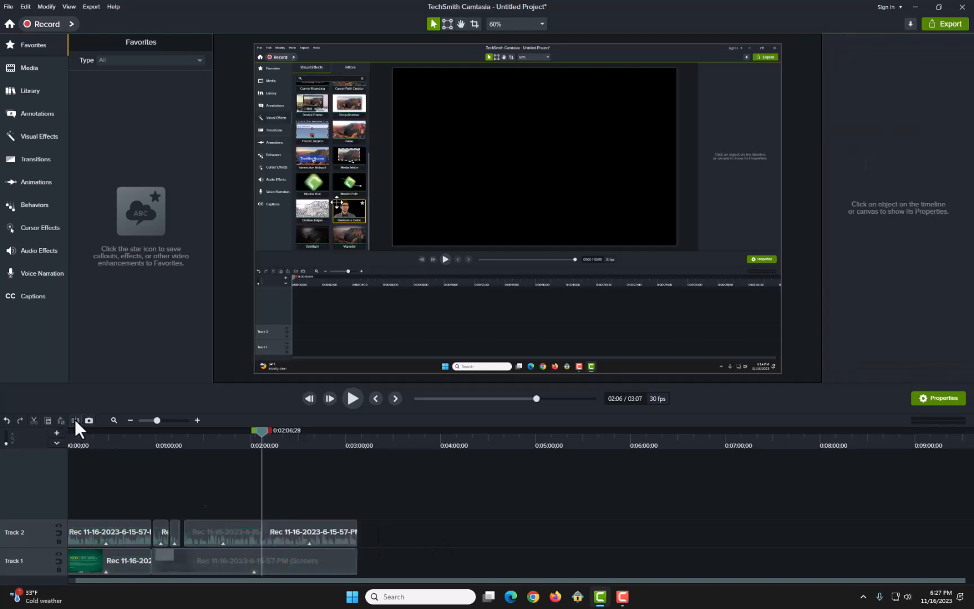
pyautogui.click(327, 534)
pyautogui.press('Delete')
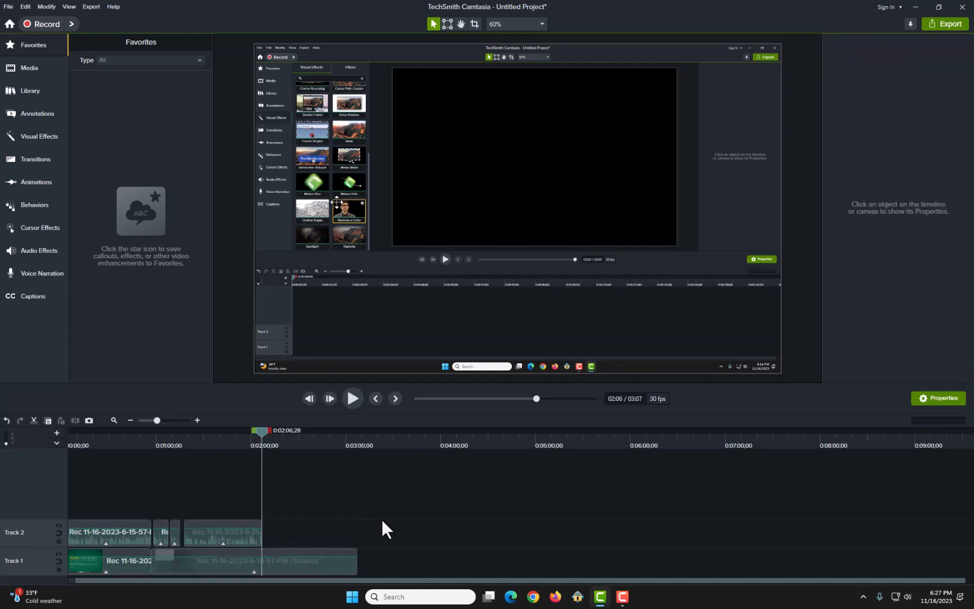
pyautogui.hotkey('ctrl', 'z')
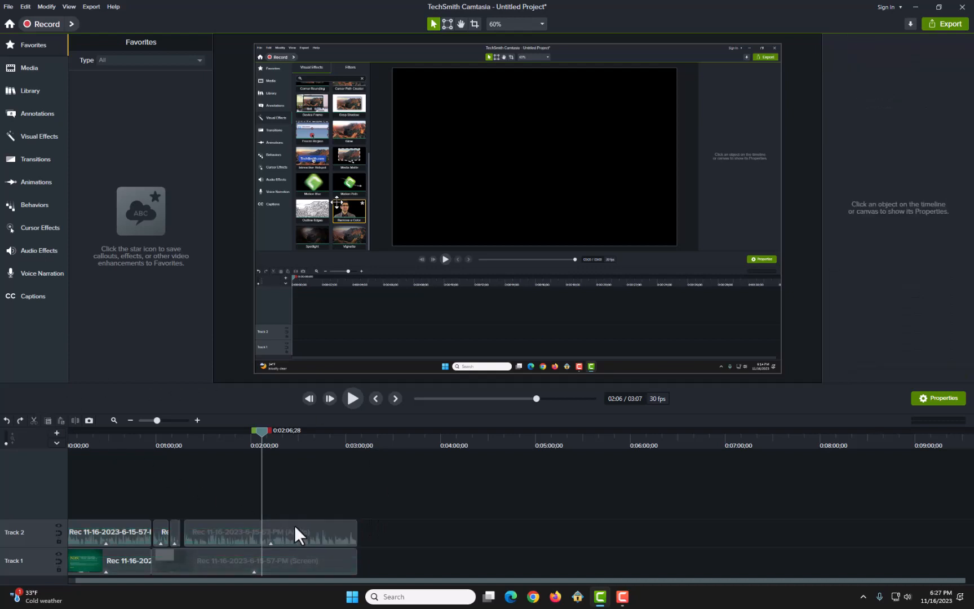
# Step: Move the last Track 2 audio clip past the six-minute mark and open voice narration with the playhead at 0:01:17;25
pyautogui.click(294, 531)
pyautogui.moveTo(294, 529); pyautogui.dragTo(761, 536)
pyautogui.moveTo(703, 528); pyautogui.dragTo(703, 528)
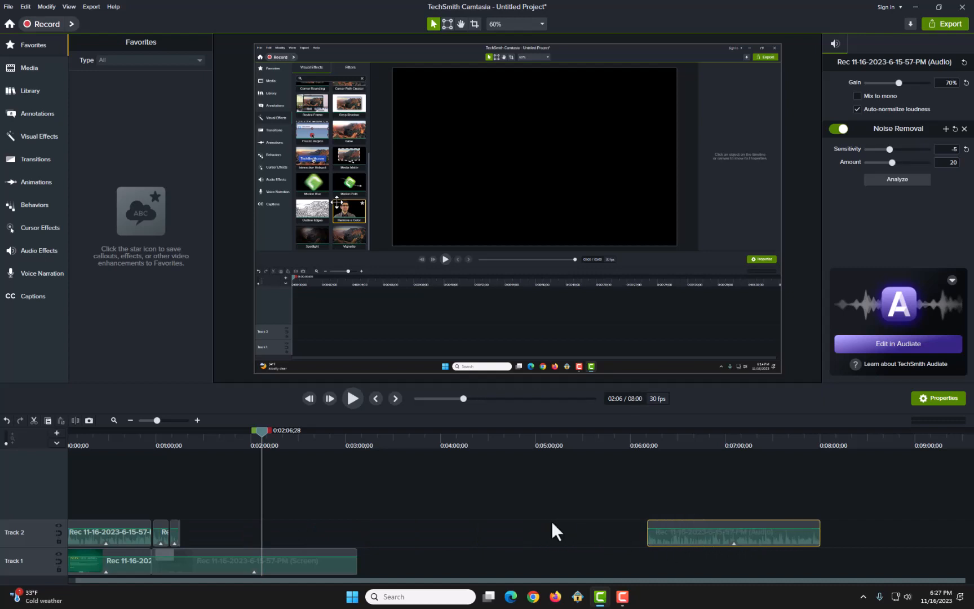
pyautogui.moveTo(264, 430); pyautogui.dragTo(187, 449)
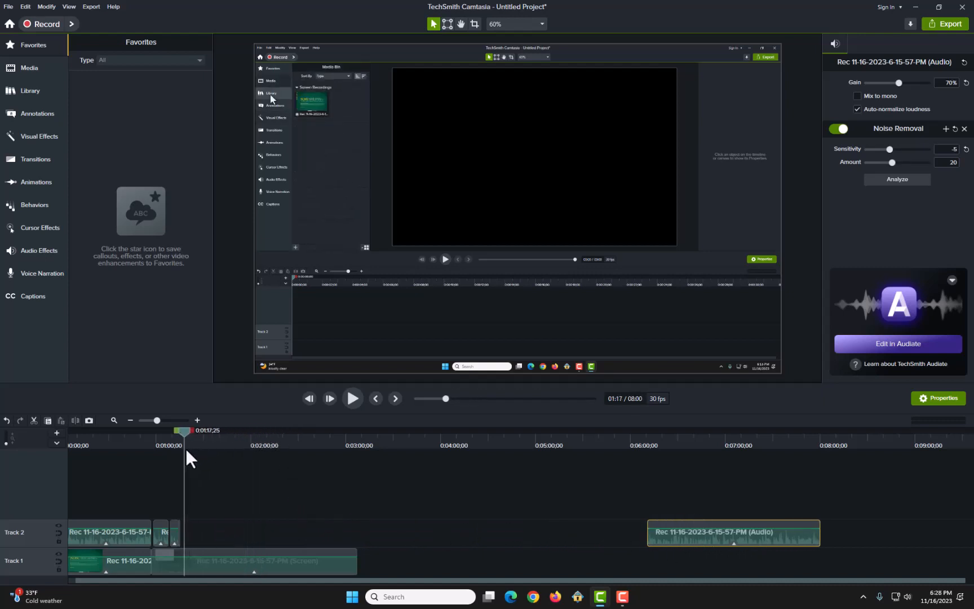
pyautogui.click(43, 273)
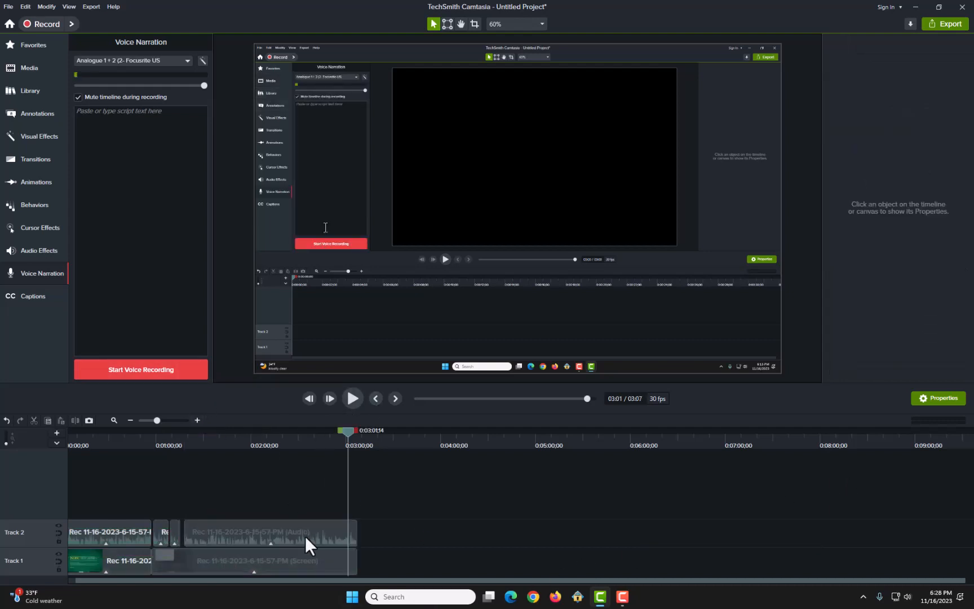
# Step: Apply the Clip Speed visual effect to the last screen recording clip on Track 1
pyautogui.click(321, 559)
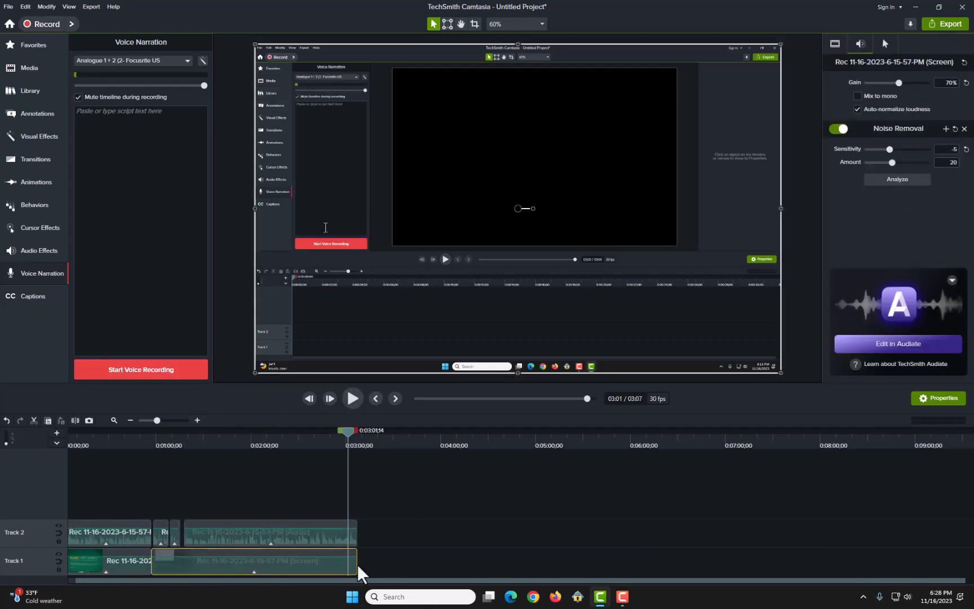
pyautogui.moveTo(357, 563)
pyautogui.mouseDown()
pyautogui.moveTo(326, 563)
pyautogui.moveTo(355, 563)
pyautogui.mouseUp()
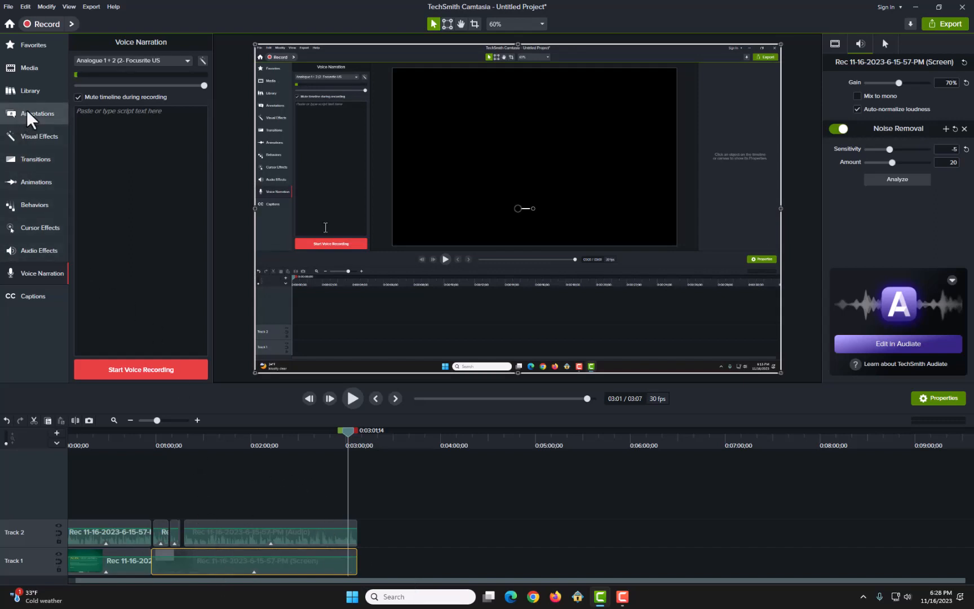
pyautogui.click(40, 136)
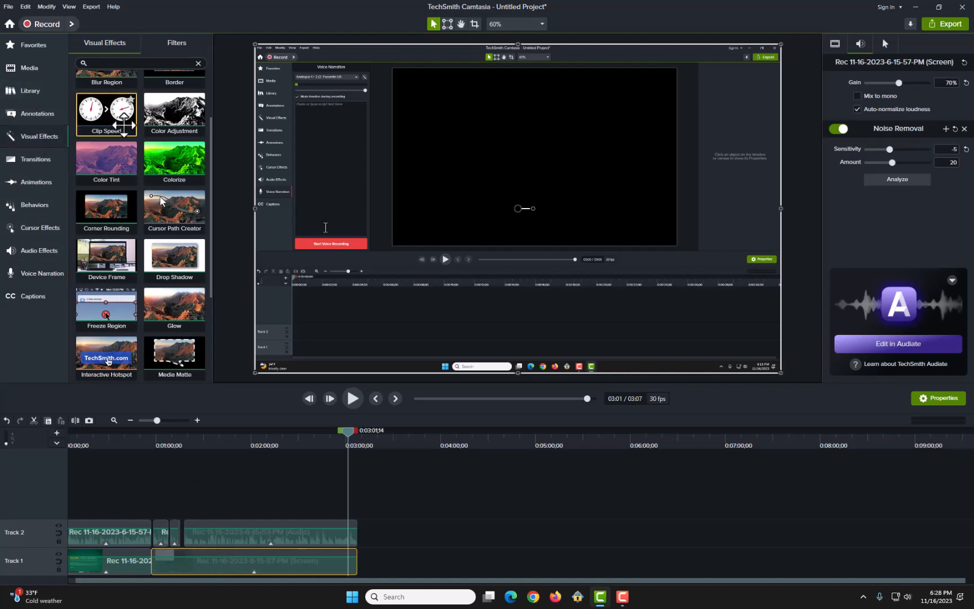
pyautogui.moveTo(122, 110); pyautogui.dragTo(237, 574)
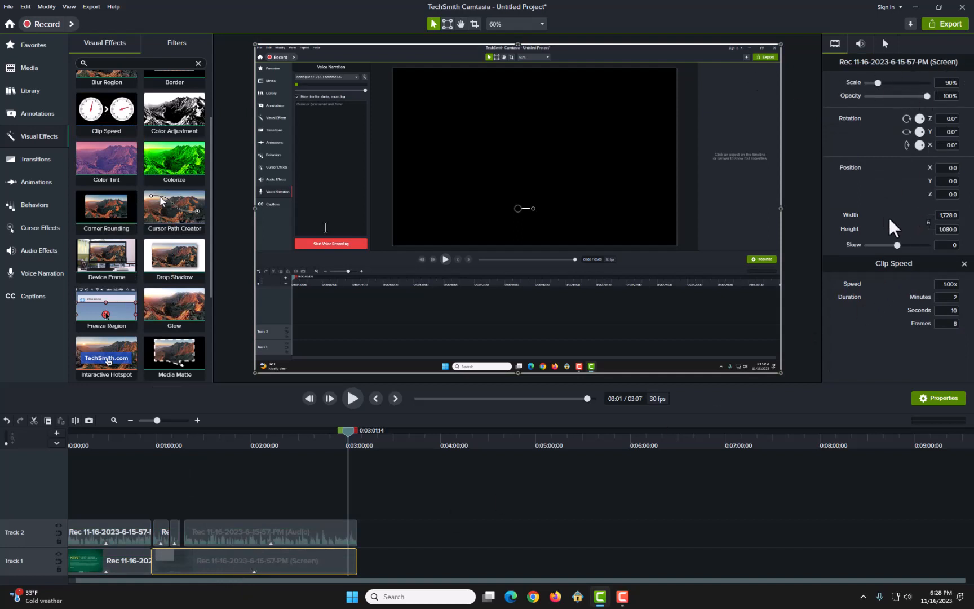
# Step: Set the Track 1 screen clip's speed to 2.00x
pyautogui.click(952, 284)
pyautogui.moveTo(952, 283); pyautogui.dragTo(918, 289)
pyautogui.write('23')
pyautogui.press('BackSpace')
pyautogui.click(910, 345)
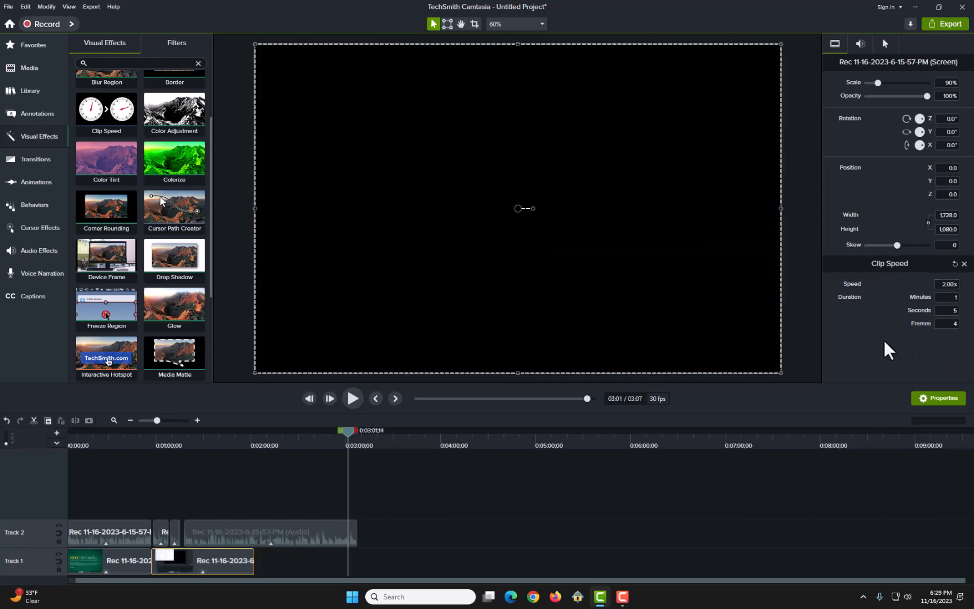
# Step: Undo the last speed change on the screen clip
pyautogui.click(950, 284)
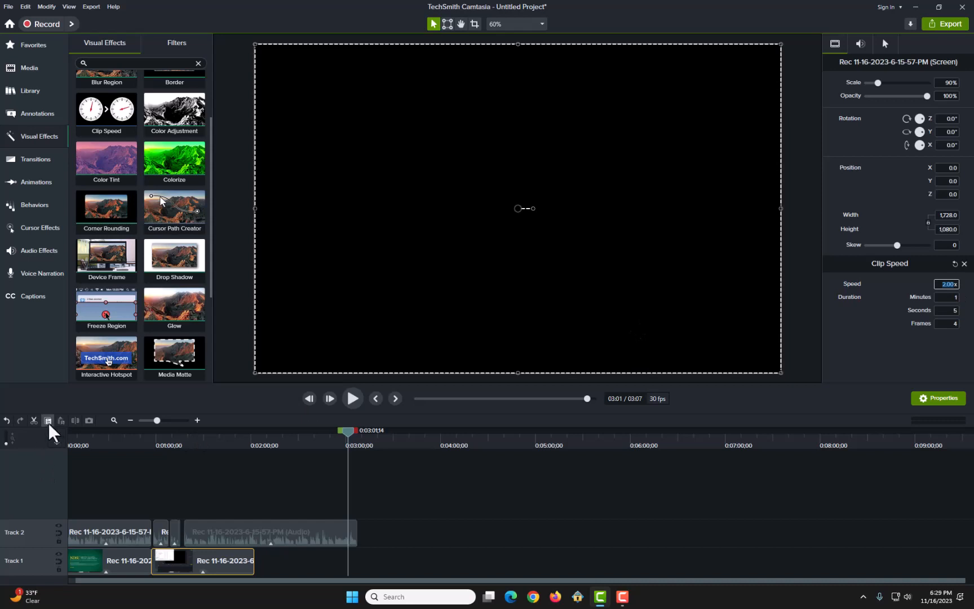
pyautogui.click(7, 421)
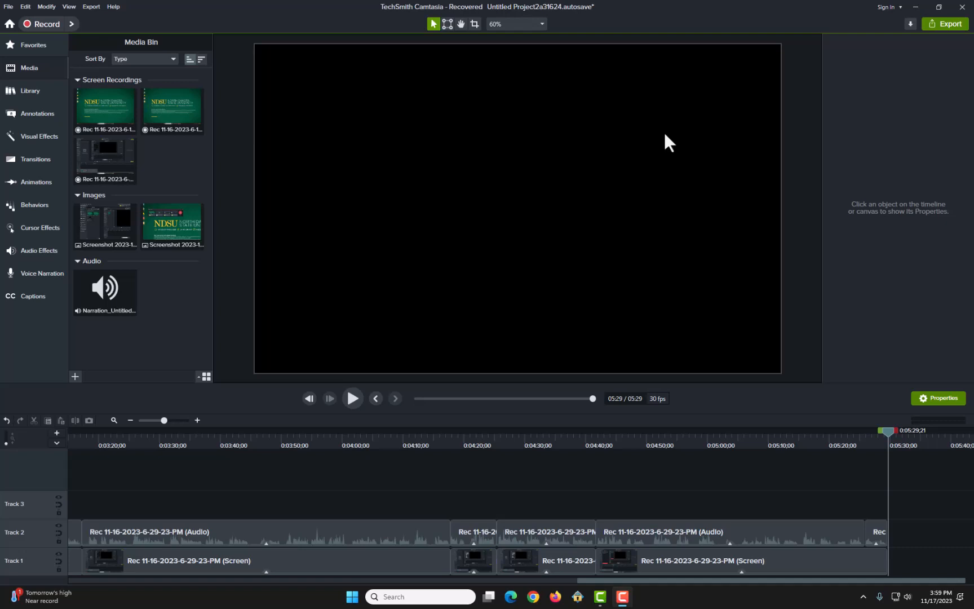
# Step: Start saving the project as a standalone copy named Camtasia Project.tscproj, and dismiss the dialog without saving
pyautogui.click(9, 7)
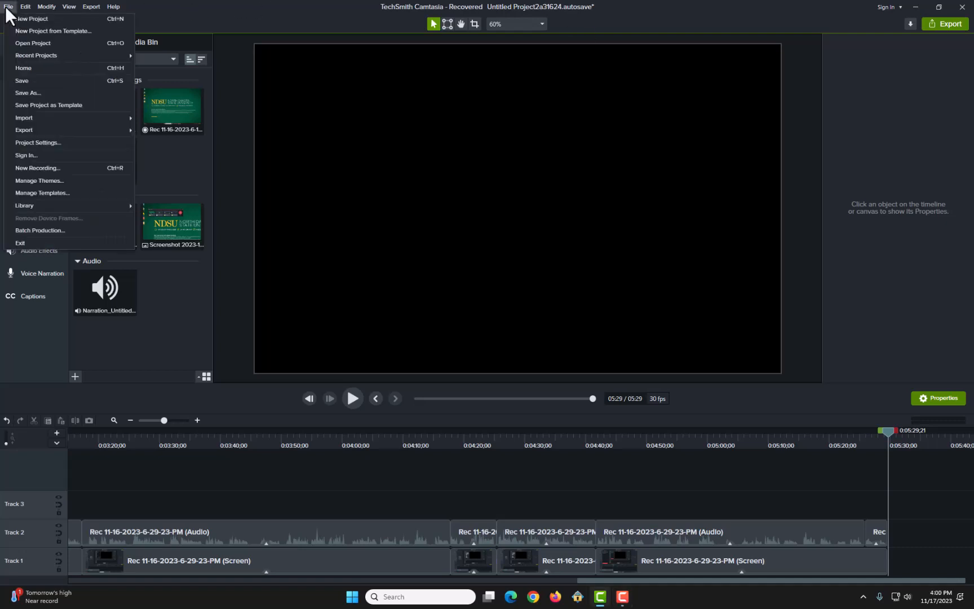
pyautogui.click(48, 92)
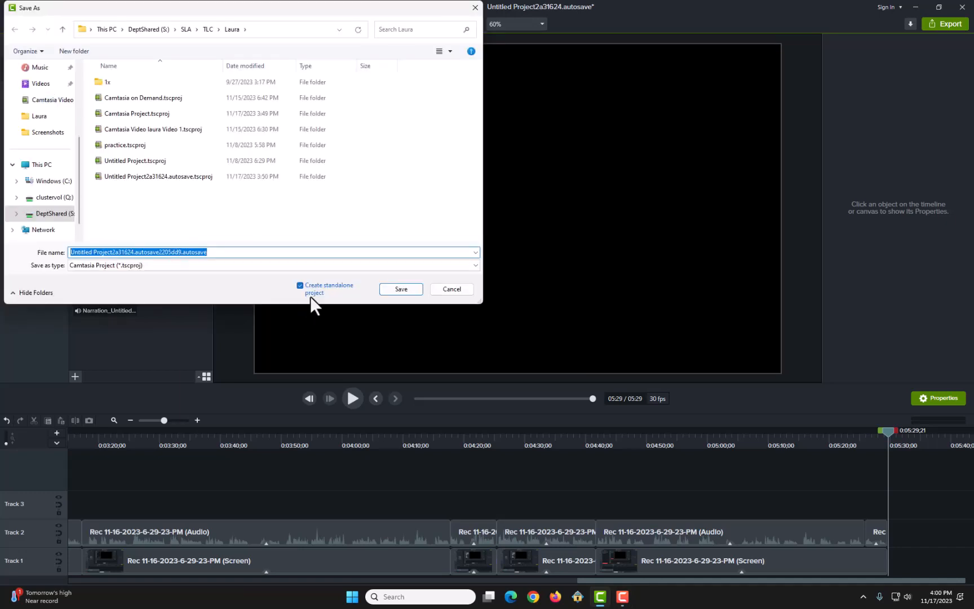
pyautogui.write('Camta')
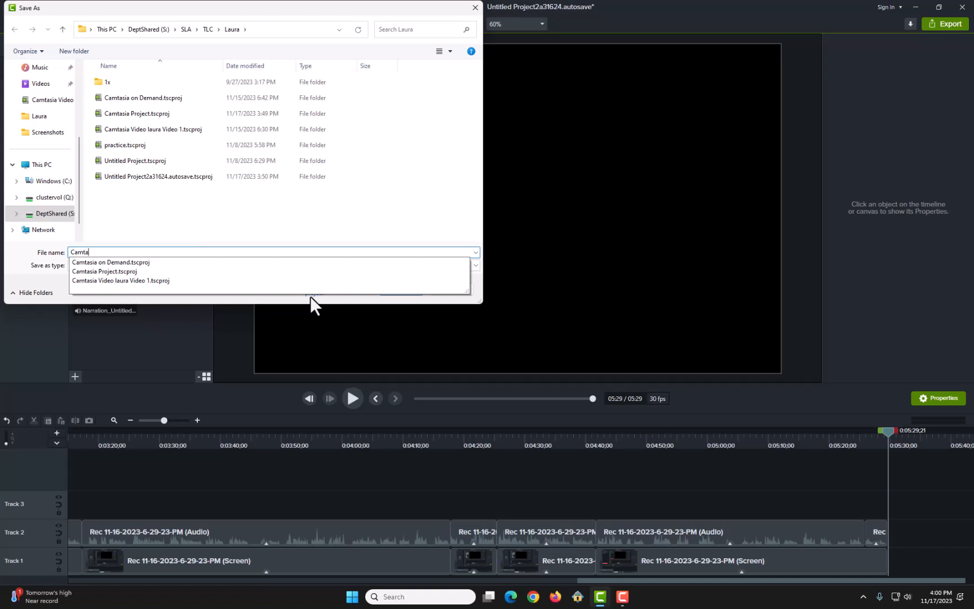
pyautogui.write('sia')
pyautogui.click(225, 270)
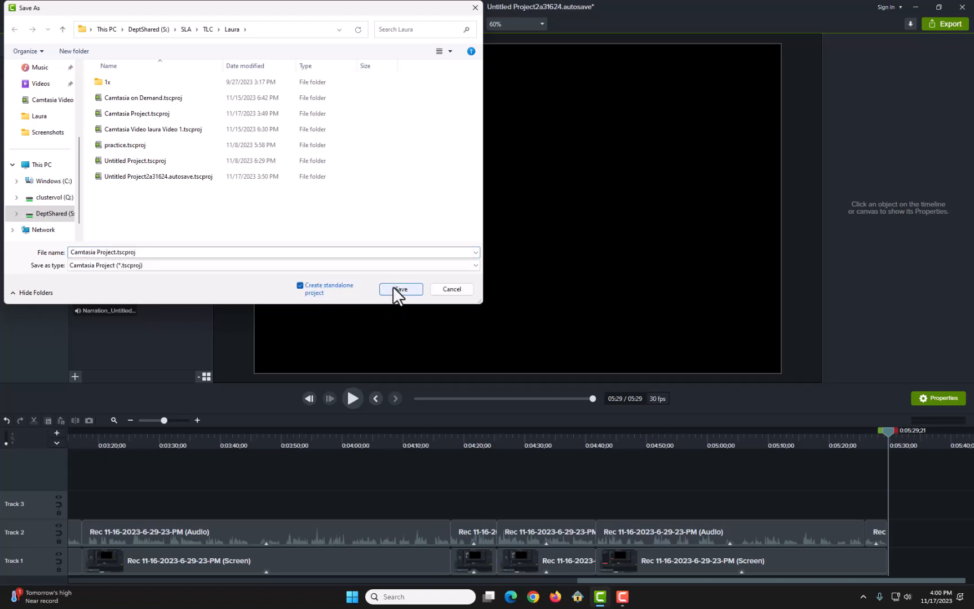
pyautogui.click(476, 8)
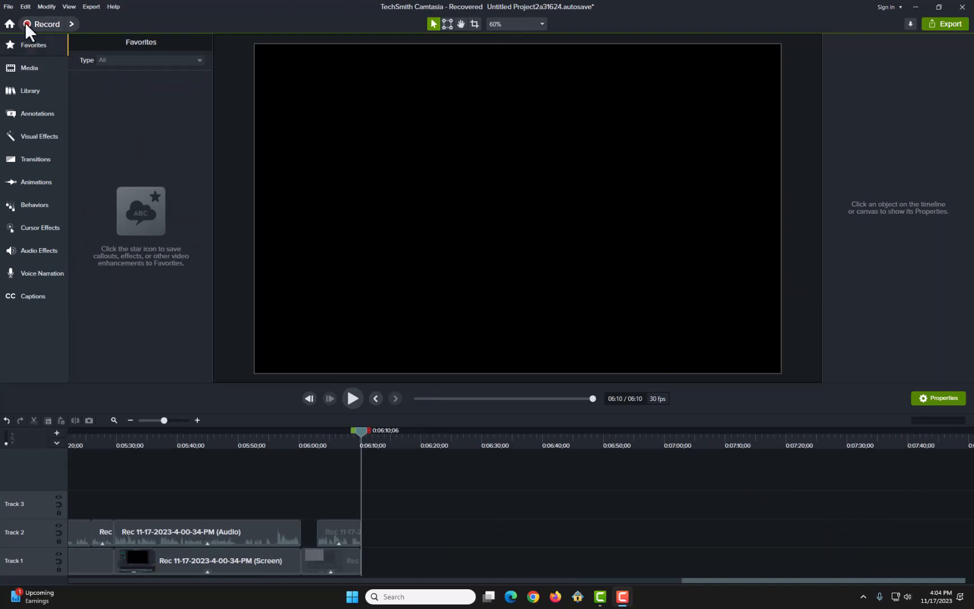
# Step: Export the project as a zipped project named Camtaia Project in the Documents > Camtasia folder
pyautogui.click(7, 8)
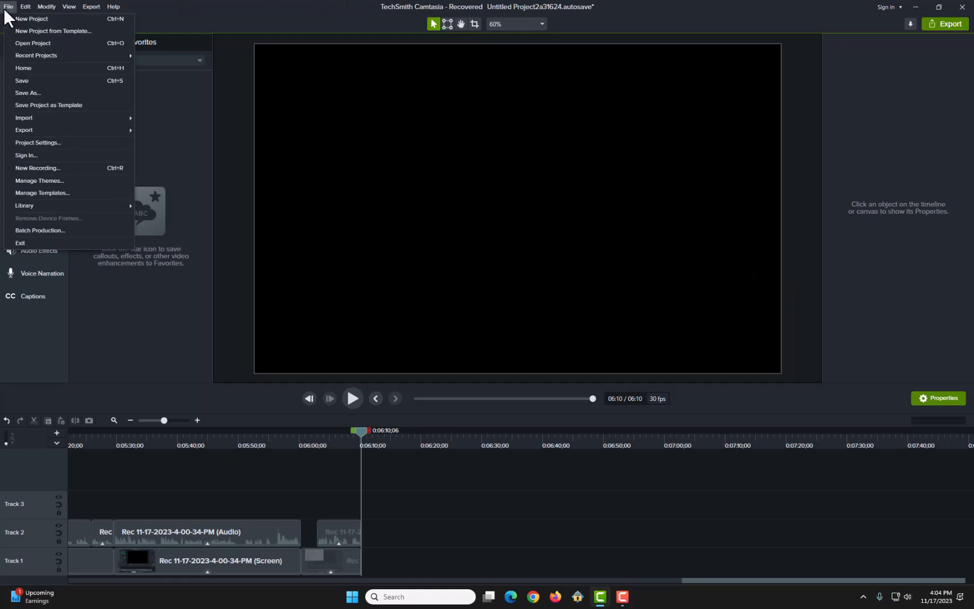
pyautogui.moveTo(26, 130)
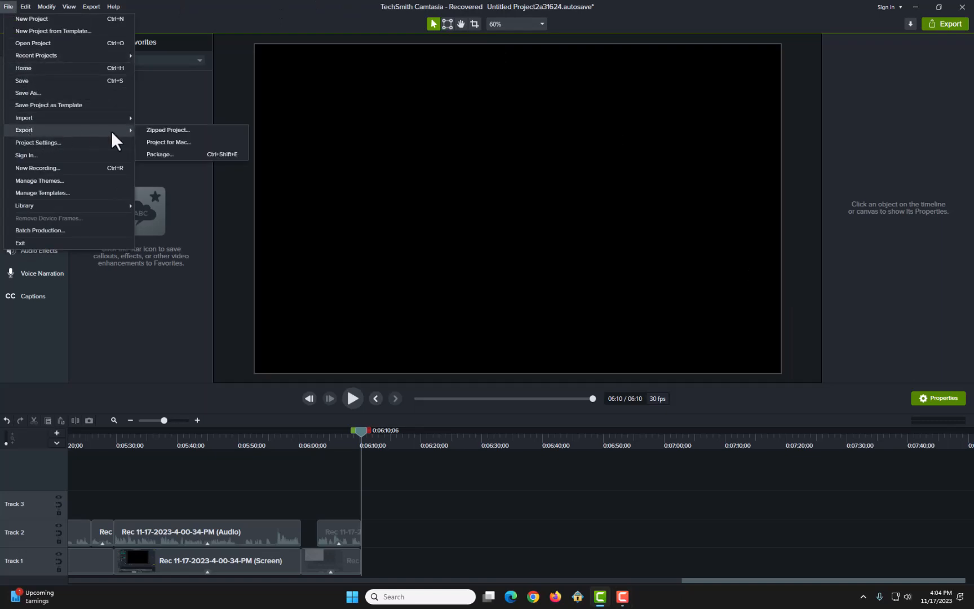
pyautogui.click(143, 130)
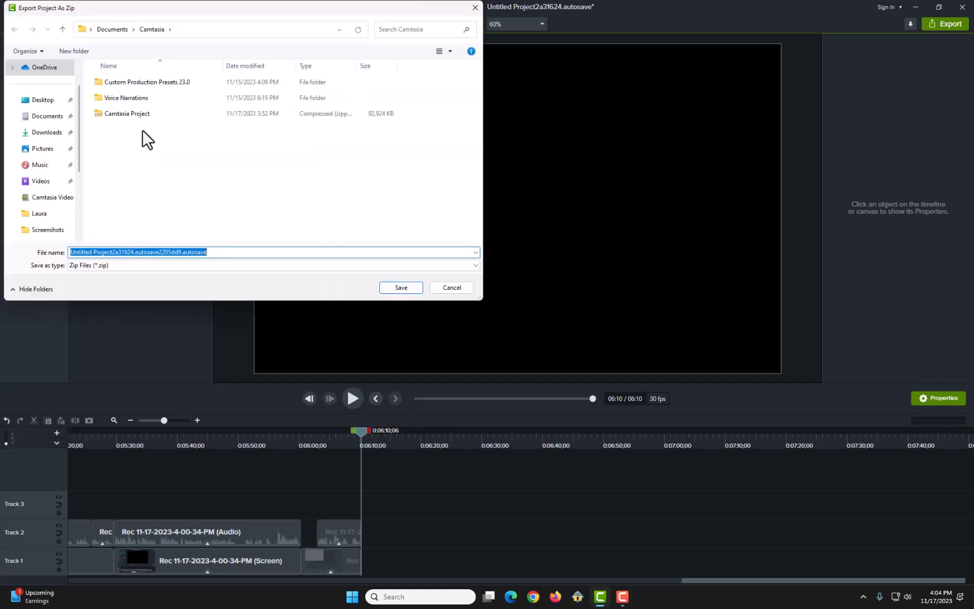
pyautogui.write('Ca')
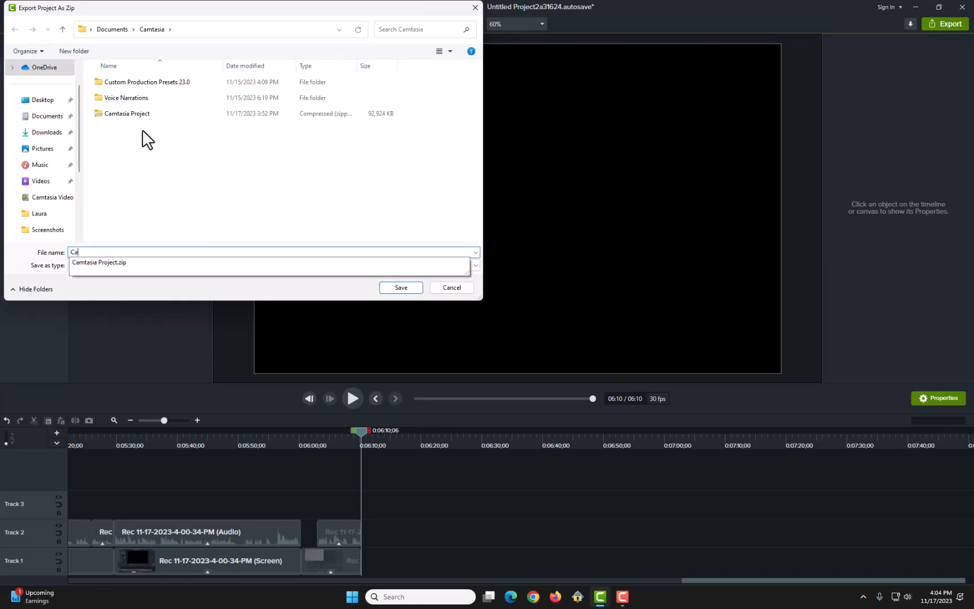
pyautogui.write('mtaia Project')
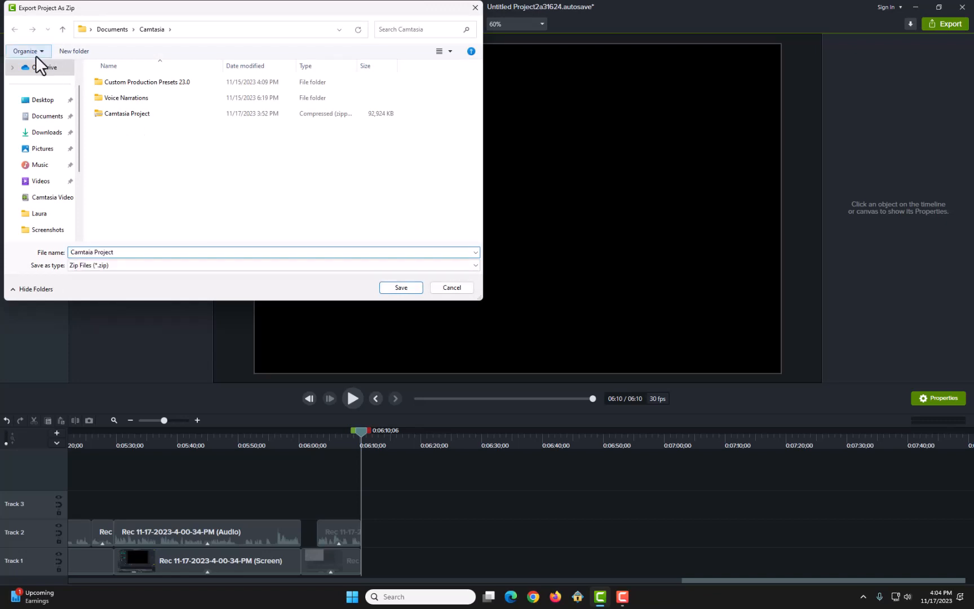
pyautogui.click(173, 159)
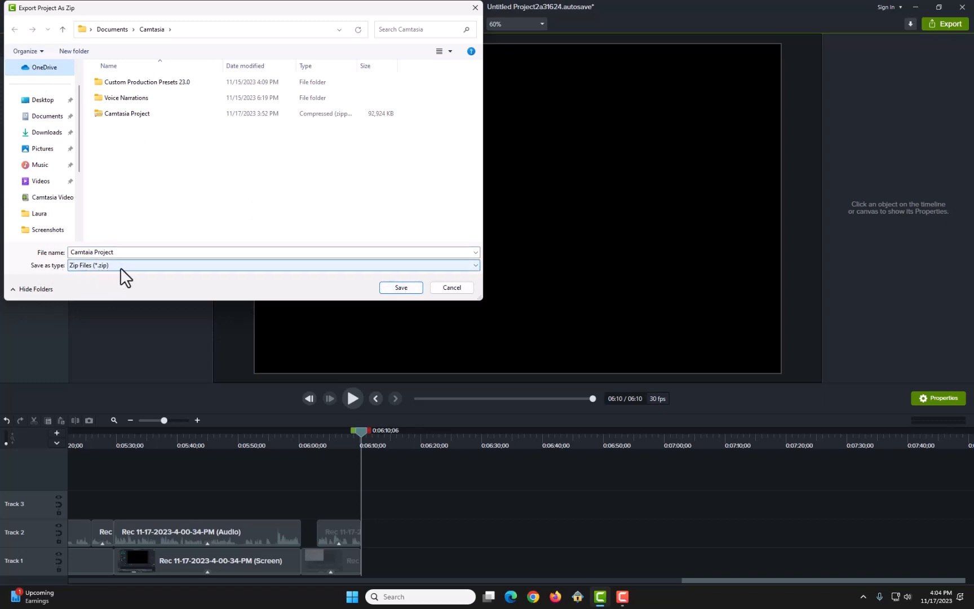
pyautogui.click(401, 287)
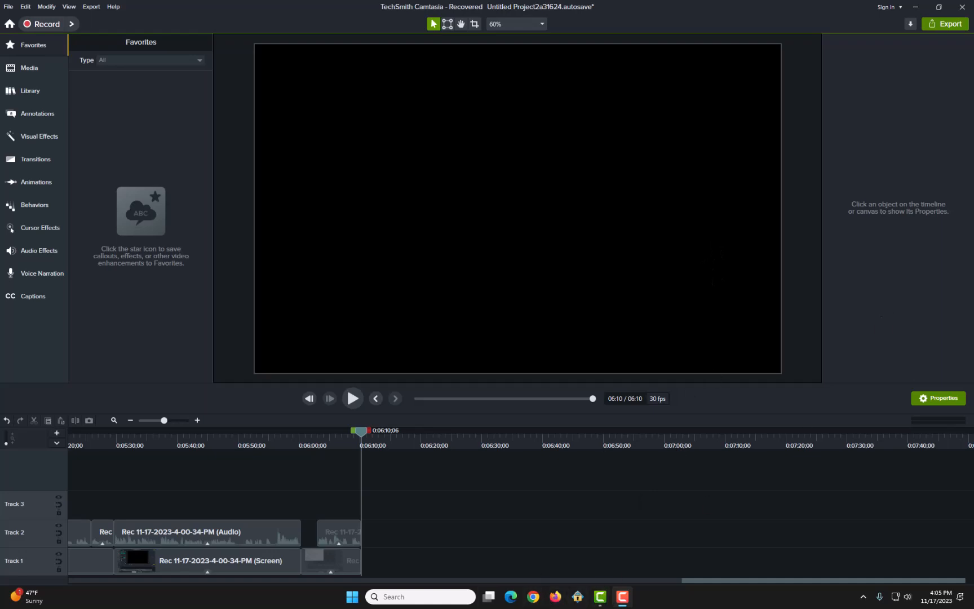
# Step: Open a File Explorer window to locate the exported project zip
pyautogui.click(422, 596)
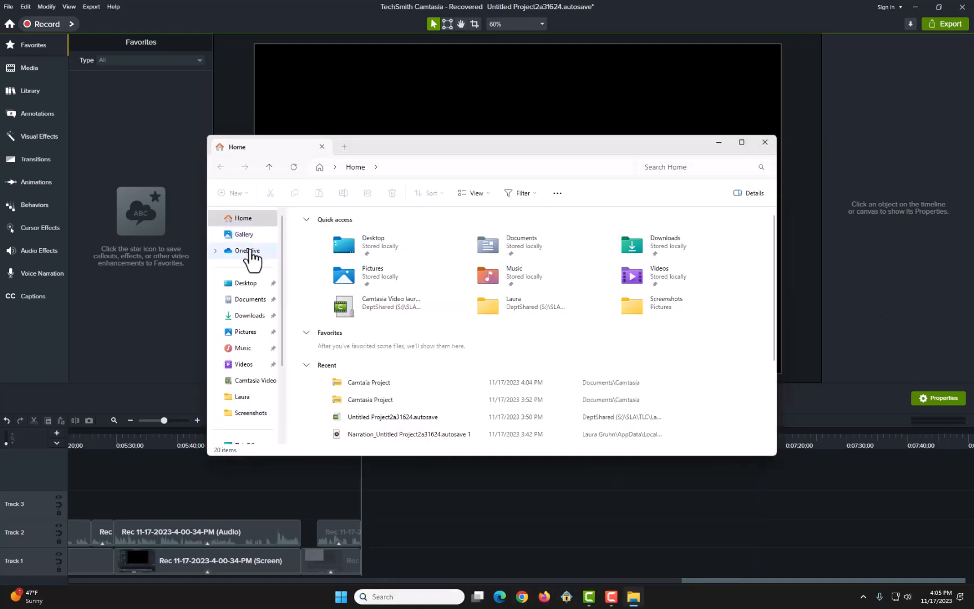